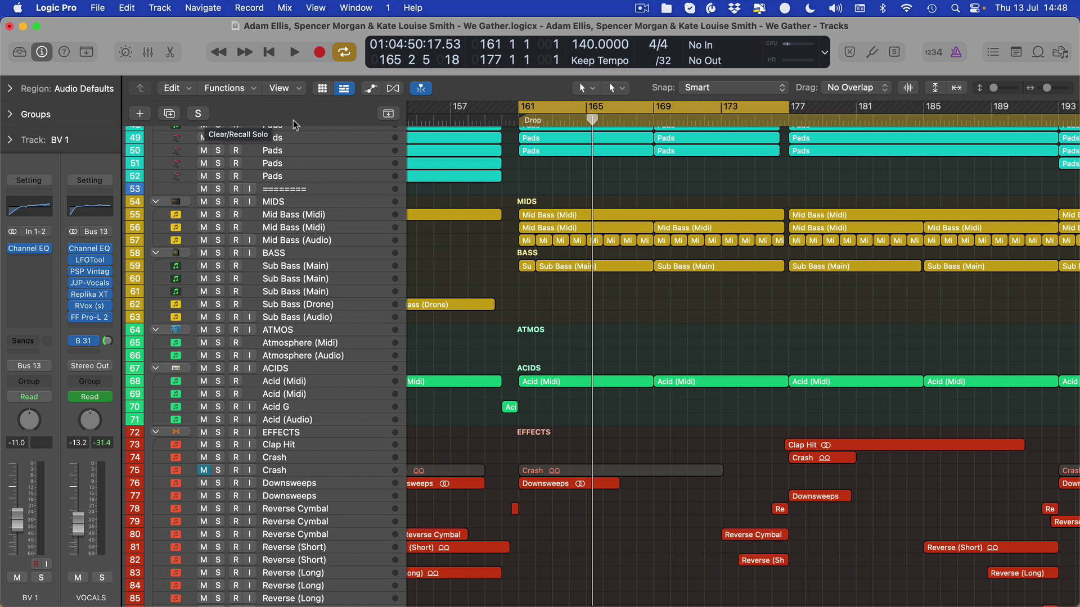
- Scroll to the top track and zoom the timeline out to show bars 1–321, Intro through Outro
scroll(630, 269, up, 10)
key(super+Left)
scroll(630, 268, up, 8)
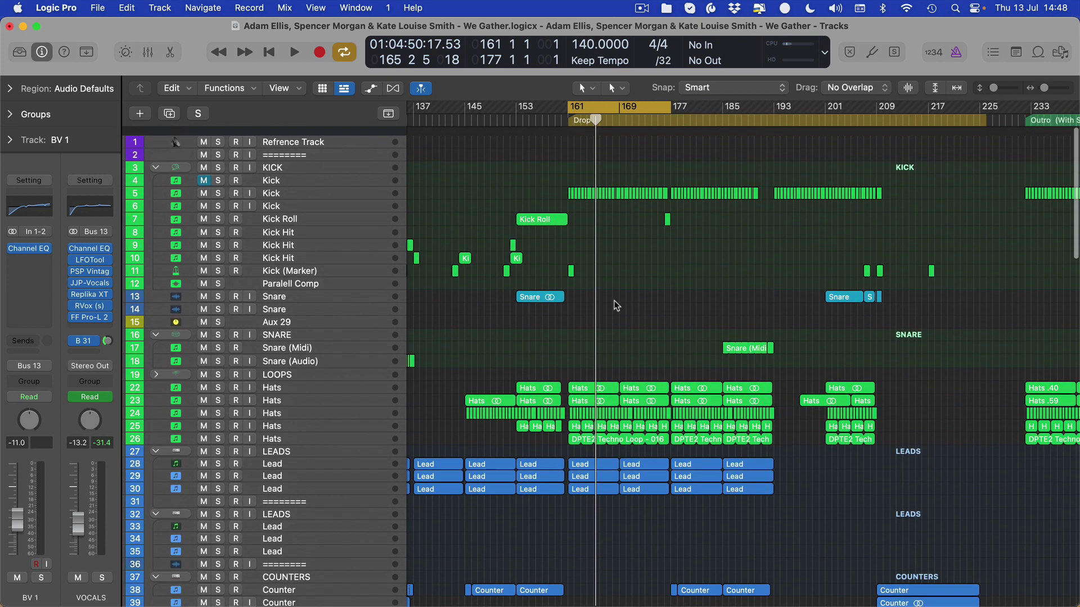
scroll(554, 265, right, 3)
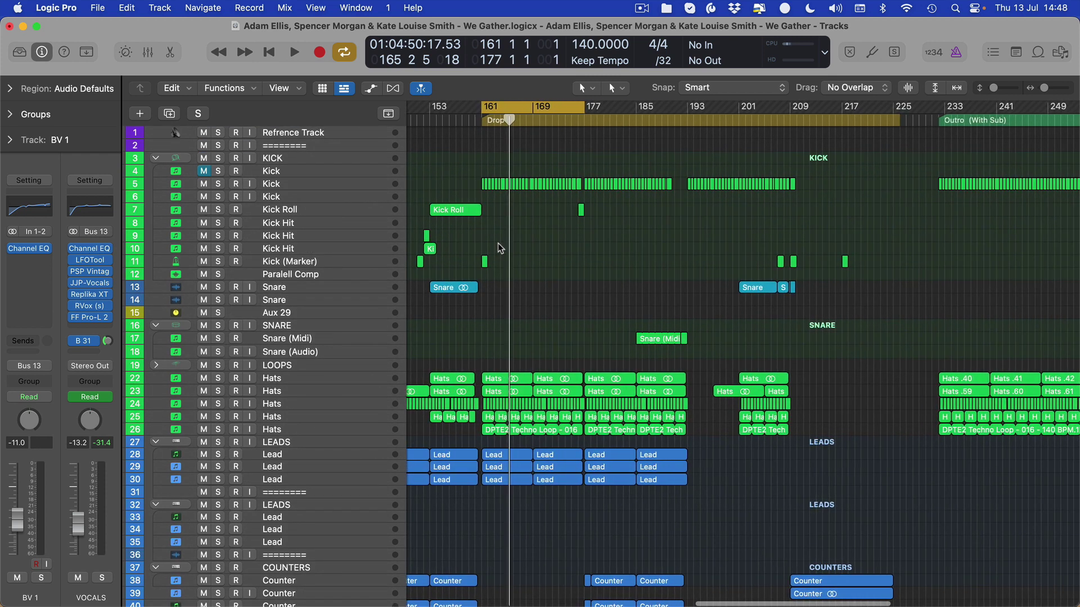
scroll(467, 208, left, 10)
key(super+Left)
key(super+Left)
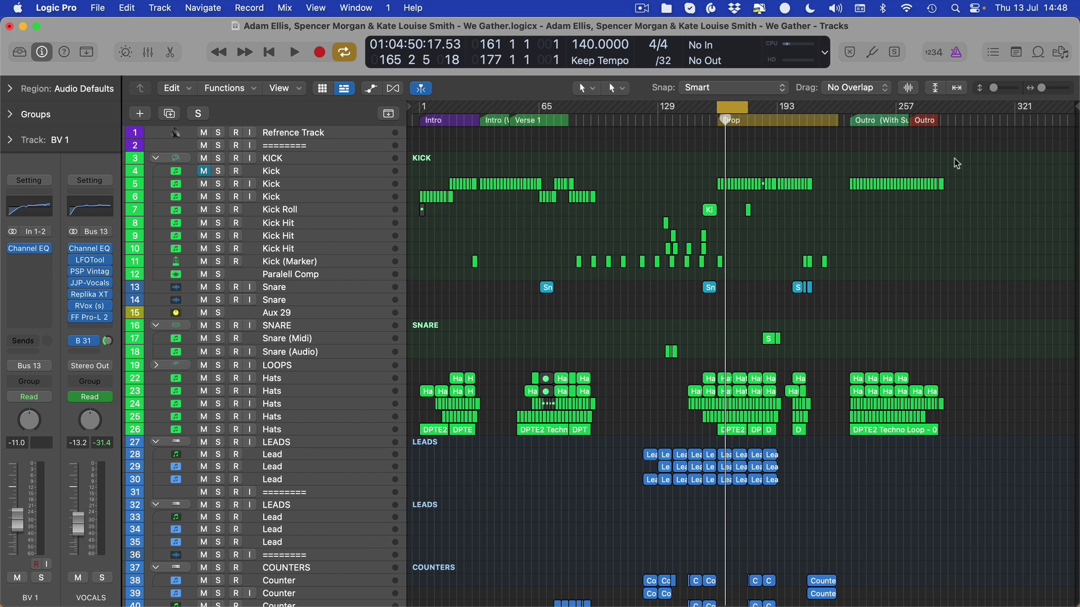
- Marquee-select the regions across the Kick rows, then clear the selection
drag(961, 158, 412, 217)
click(959, 177)
drag(982, 169, 435, 216)
click(636, 192)
- Zoom in on the Drop and return the playhead to bar 161
scroll(550, 145, up, 1)
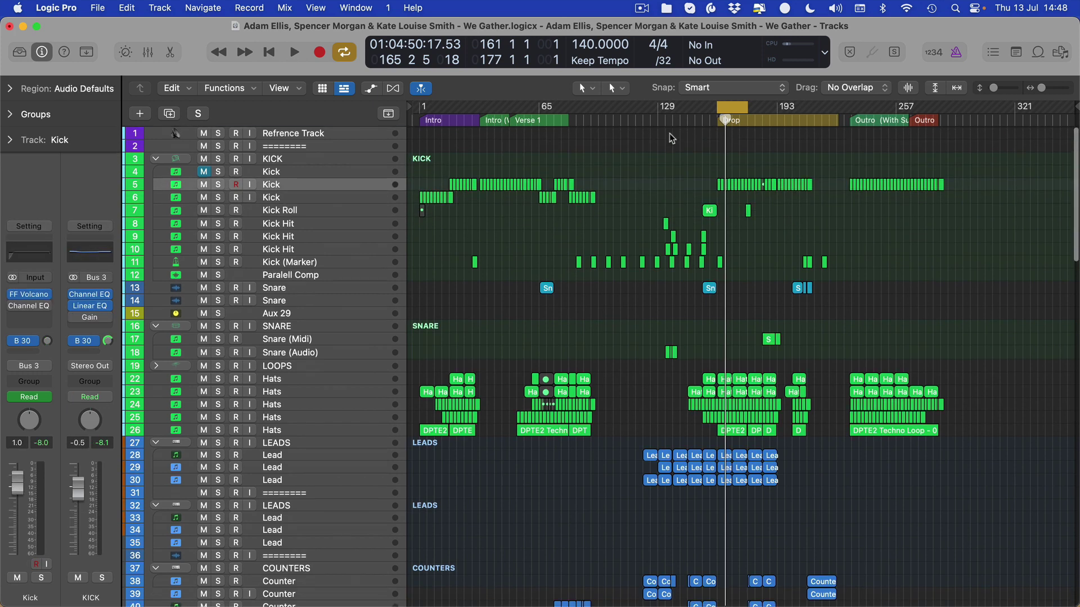
scroll(662, 272, up, 5)
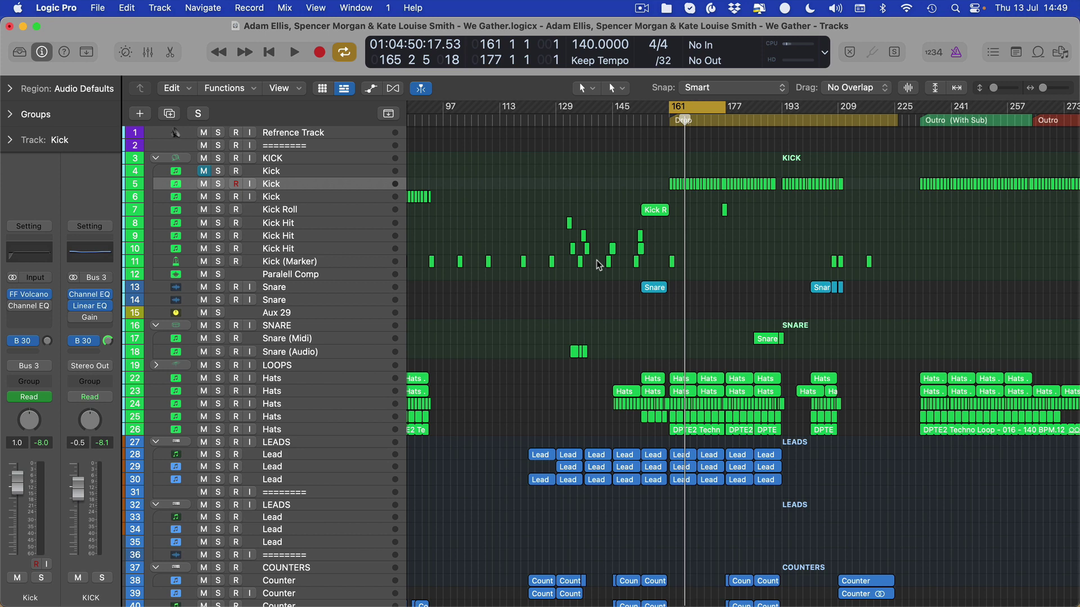
scroll(599, 266, up, 10)
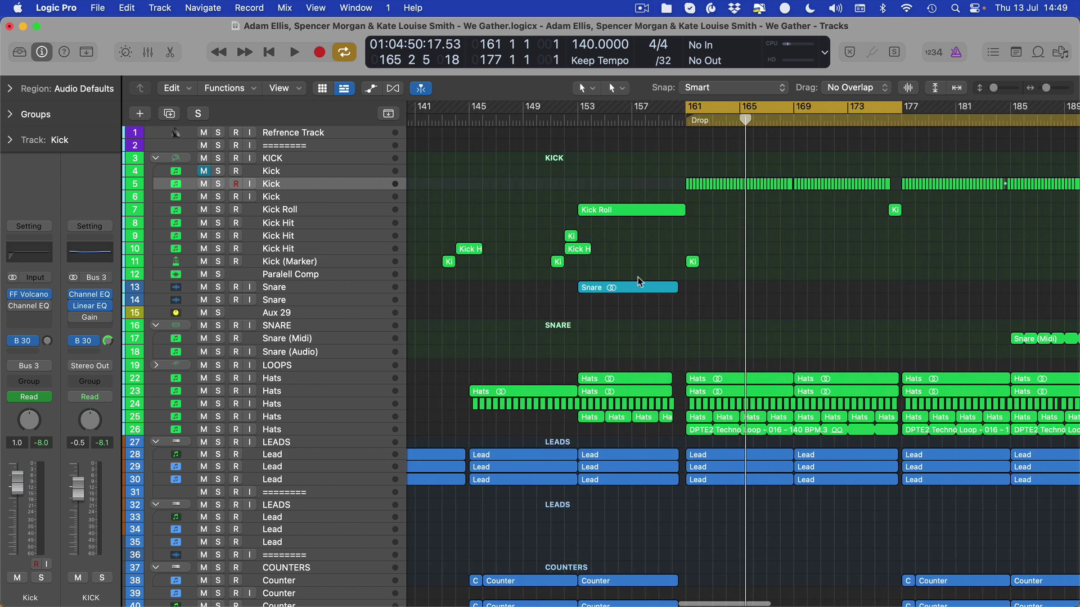
key(Return)
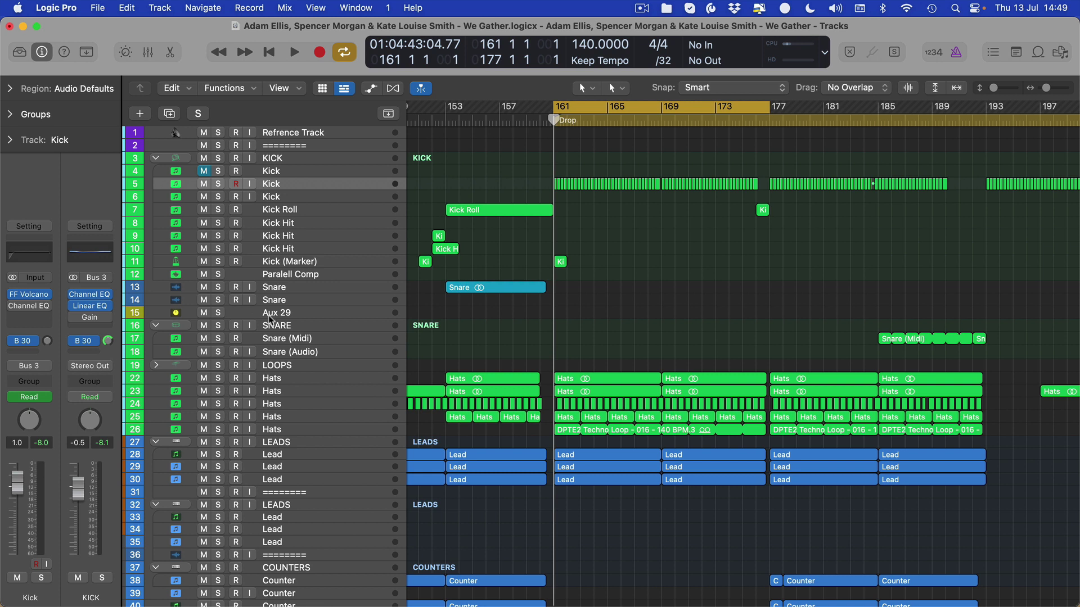
- Inspect the SNARE, KICK, Kick, Hats and LOOPS tracks' channel strips
click(306, 325)
click(321, 160)
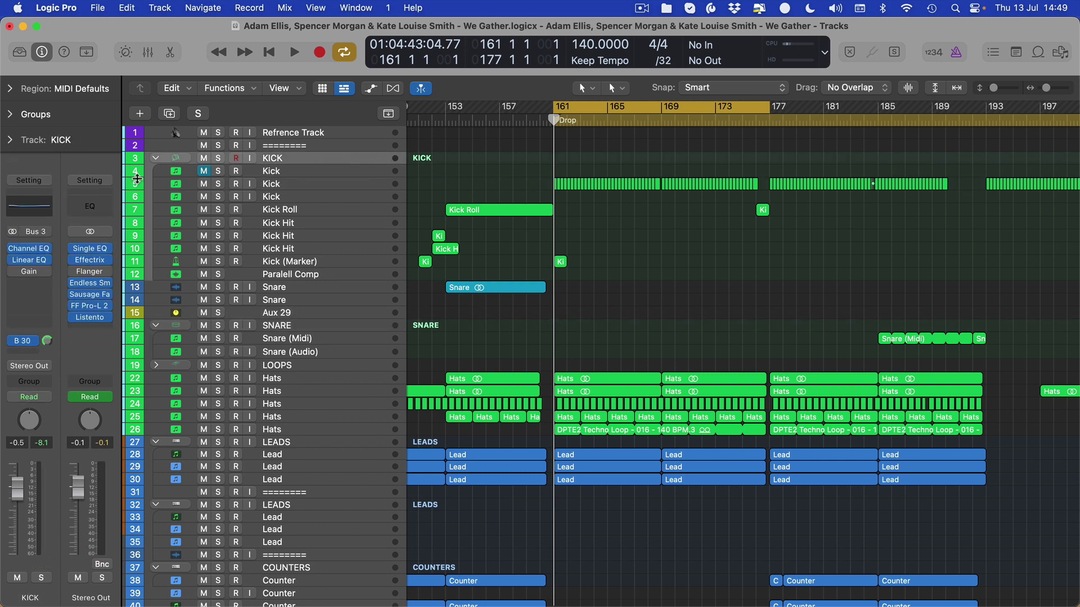
click(294, 174)
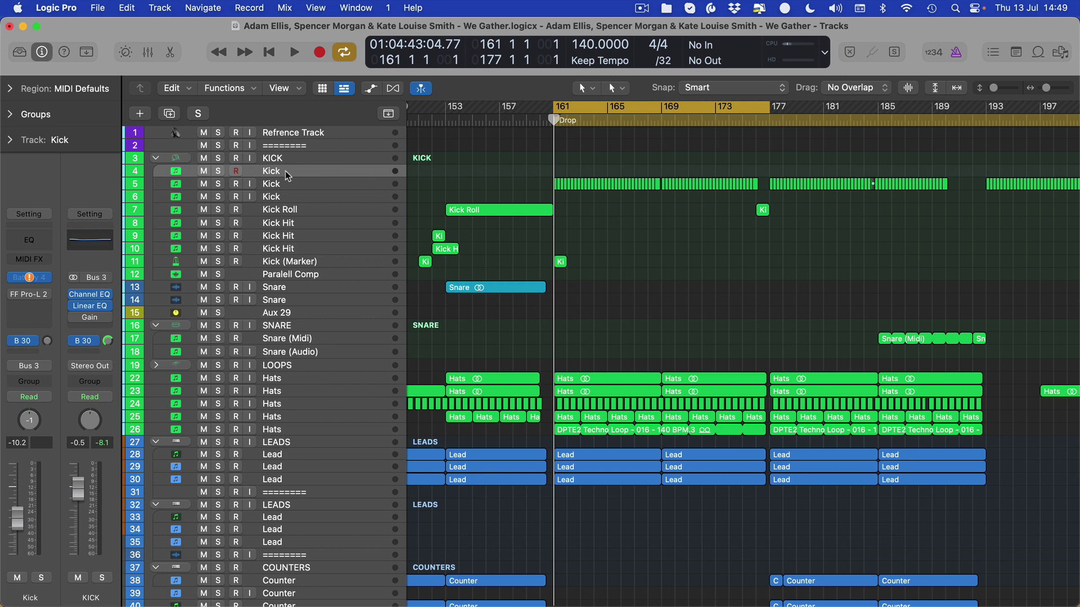
click(324, 377)
click(299, 366)
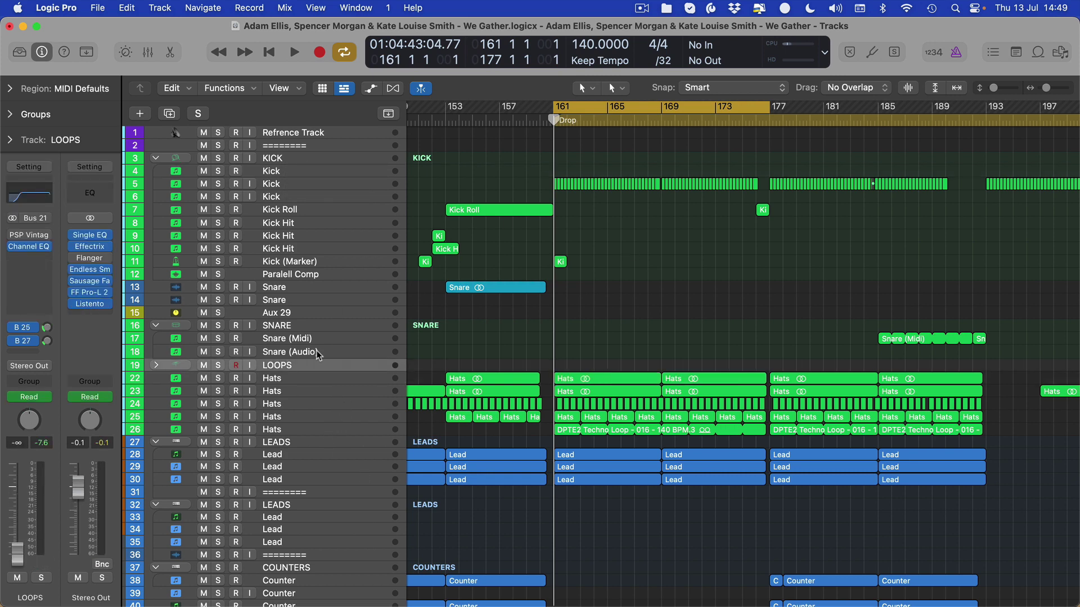
scroll(304, 394, down, 8)
- Inspect the LEADS, COUNTERS and PADS group tracks' channel strips
click(297, 281)
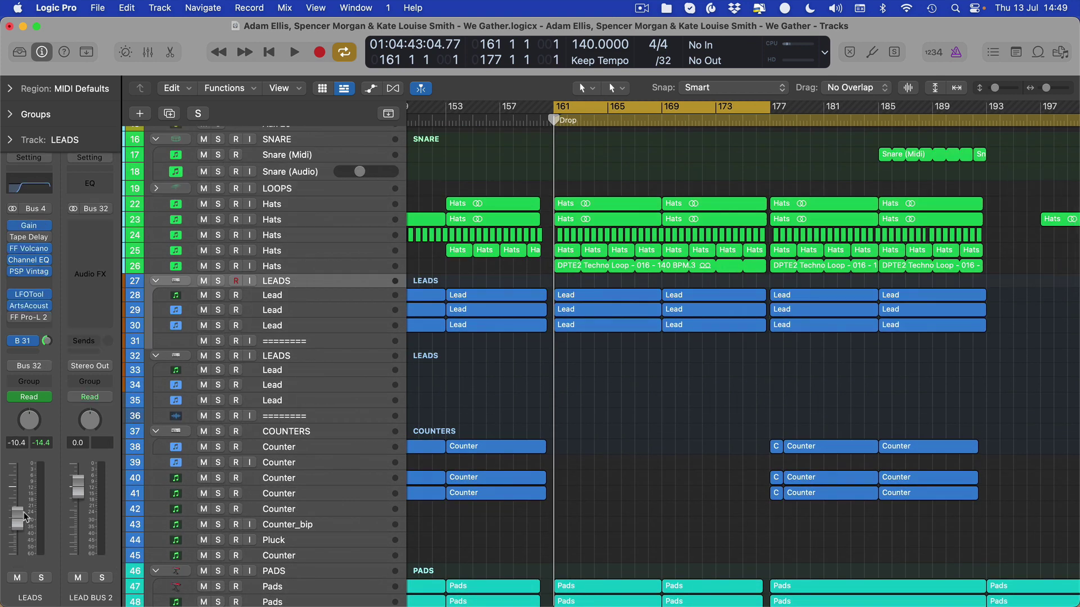
click(303, 360)
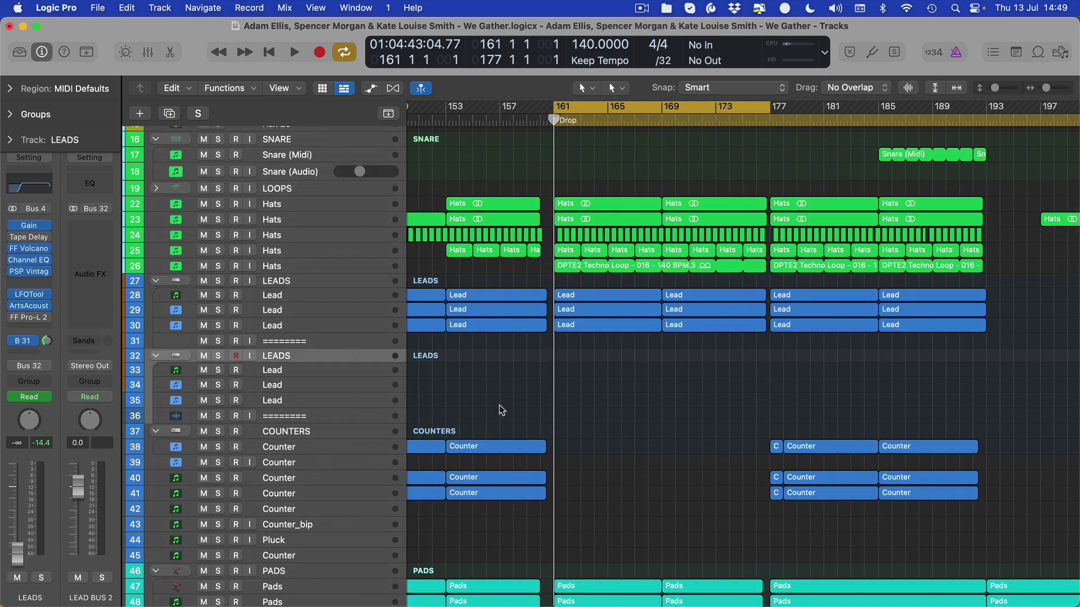
scroll(502, 410, down, 5)
click(228, 300)
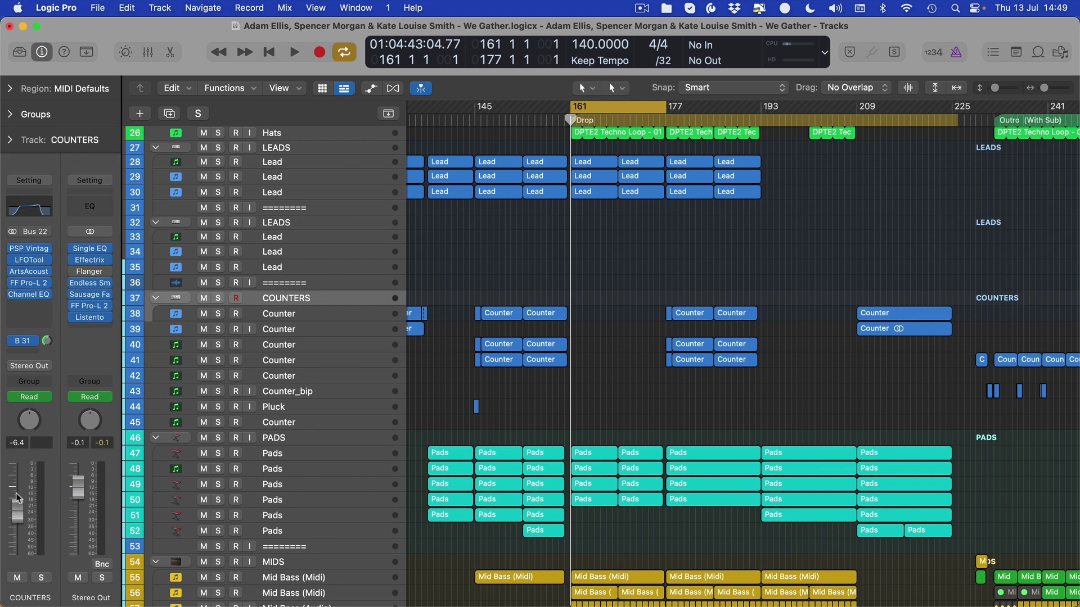
click(239, 438)
- Inspect the MIDS and BASS group tracks' channel strips
scroll(249, 563, down, 4)
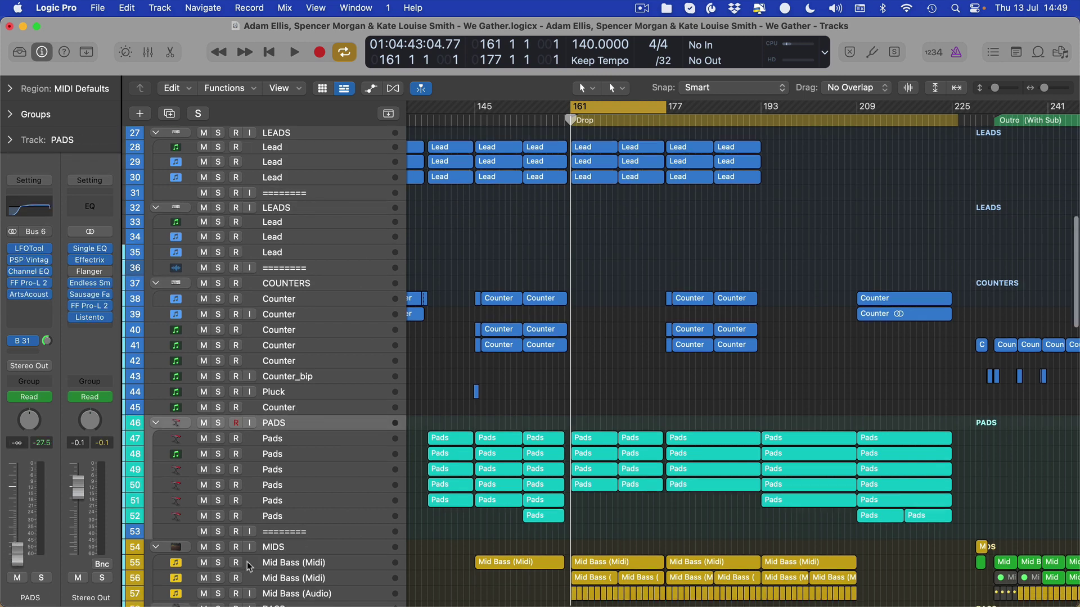
click(281, 441)
scroll(256, 484, down, 6)
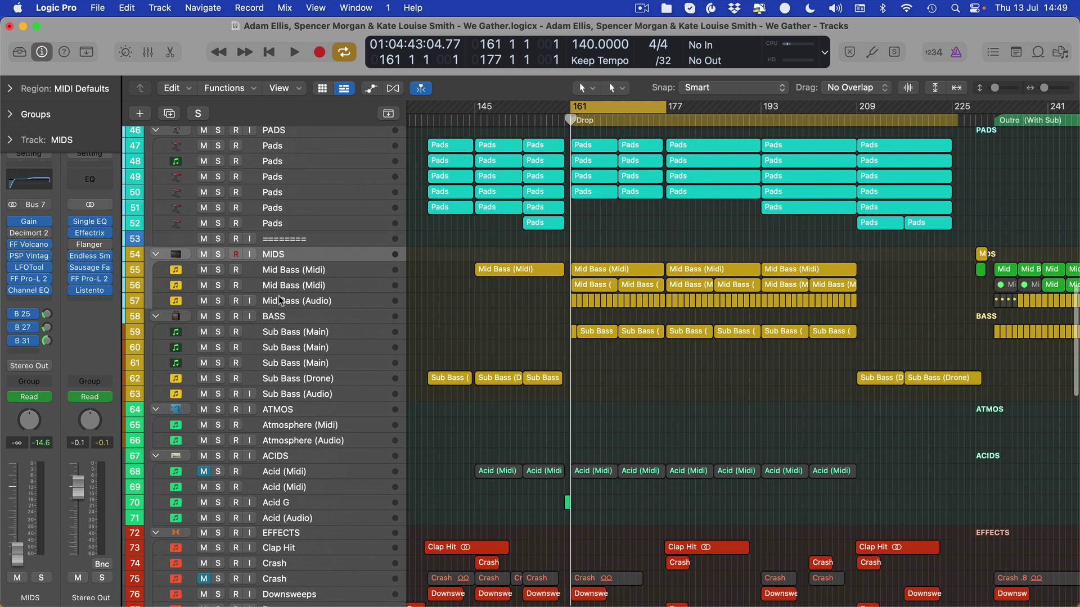
click(284, 325)
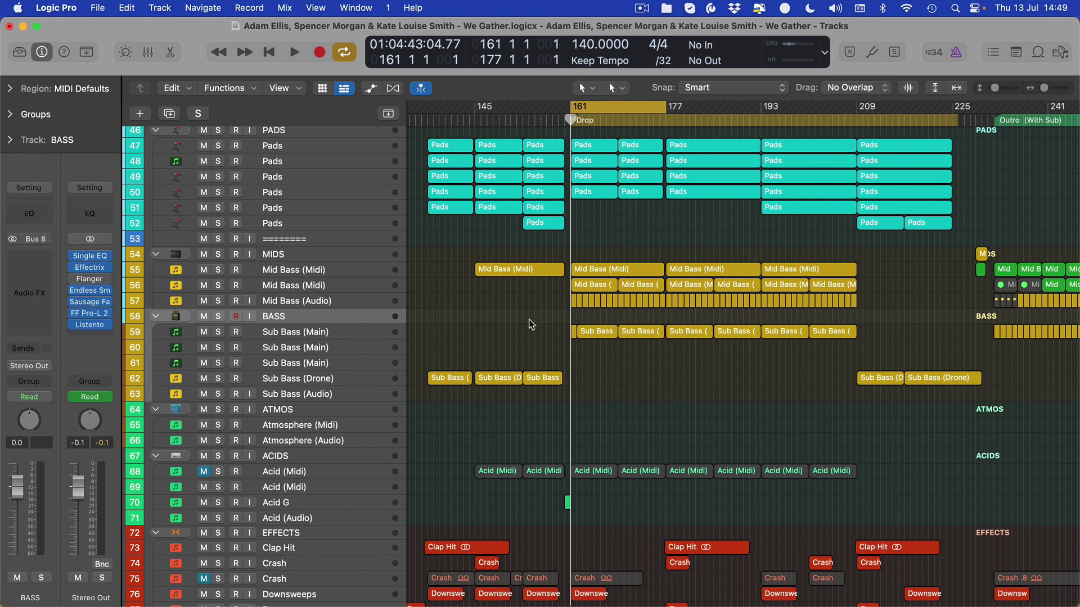
scroll(382, 359, down, 5)
scroll(447, 355, up, 5)
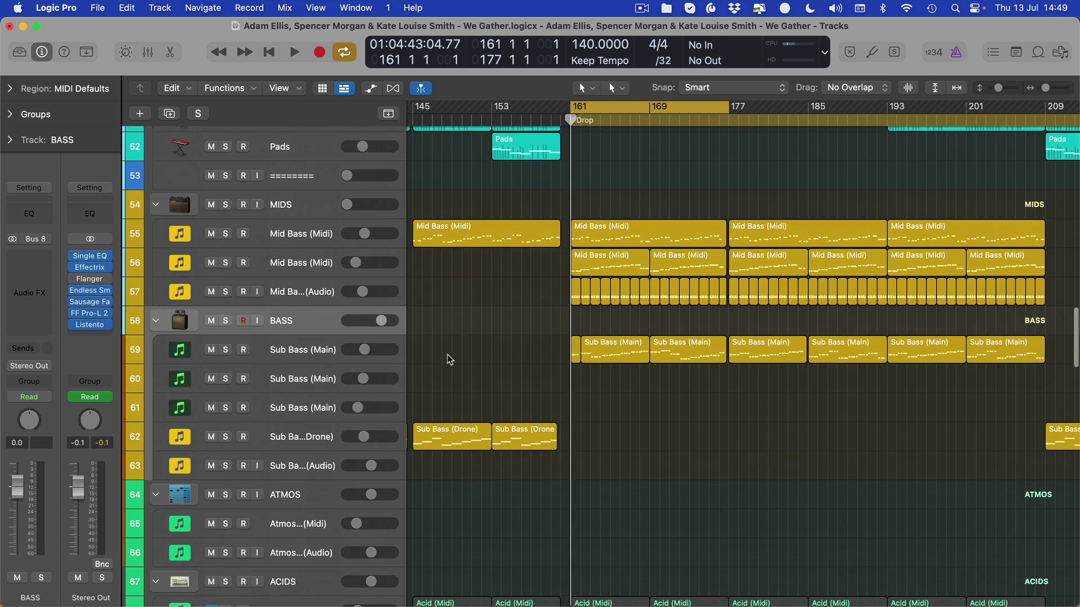
- Pull the ACIDS folder track's fader down to -∞
click(308, 387)
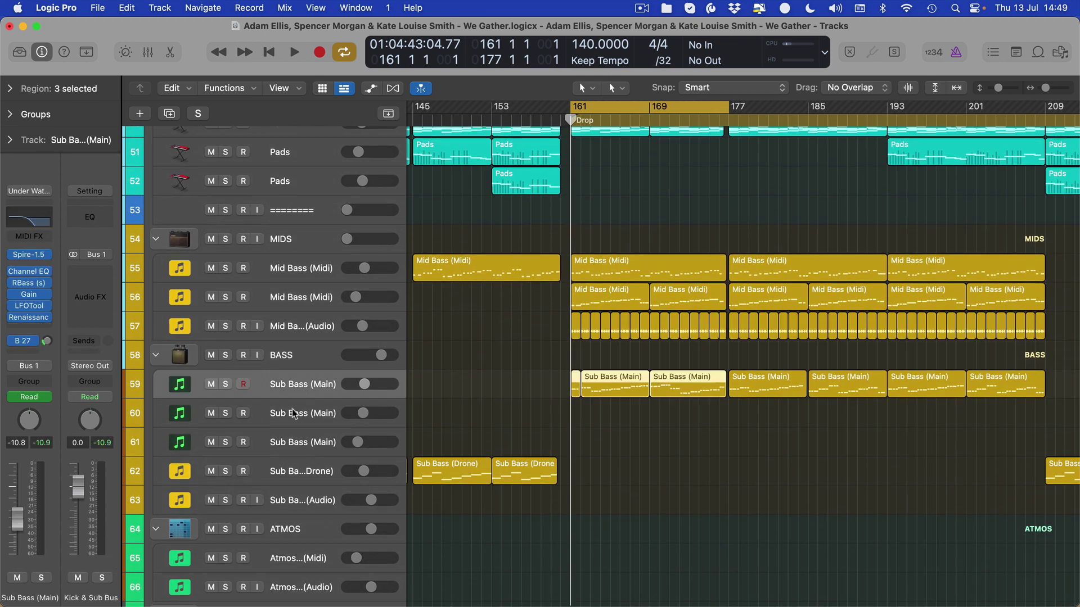
scroll(260, 438, down, 5)
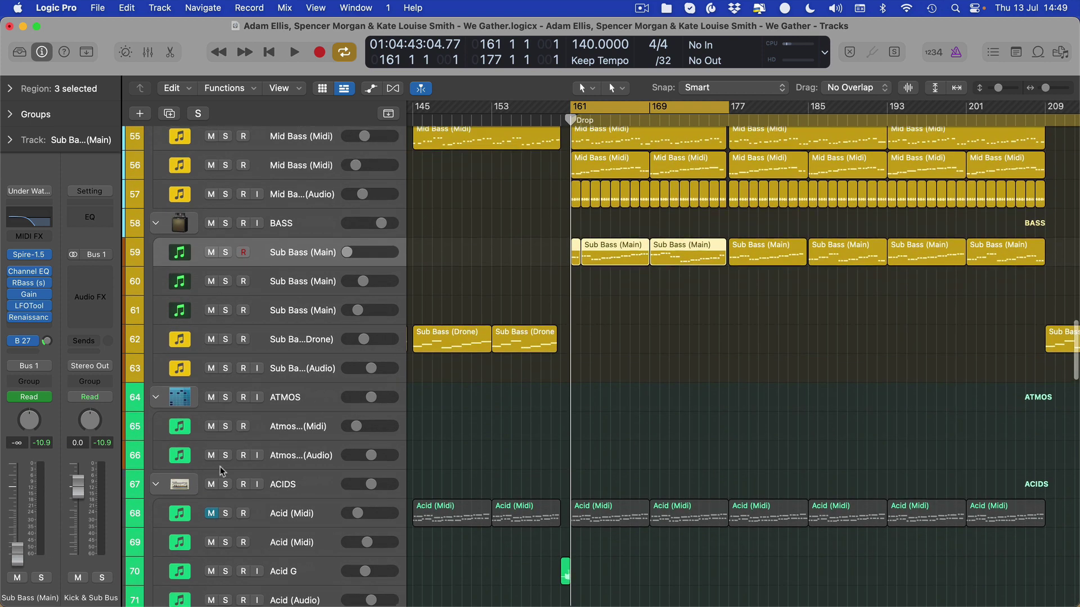
scroll(260, 478, left, 2)
click(129, 522)
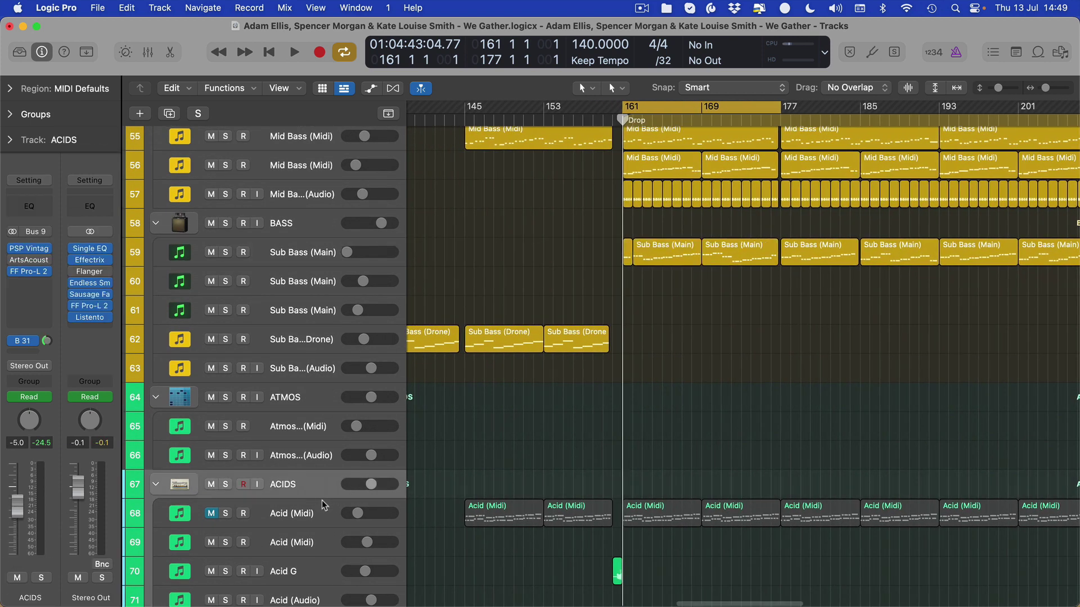
drag(3, 509, 3, 554)
- Unmute Acid (Midi), check the lower groups down to ONE SHOT, and start playback
click(210, 513)
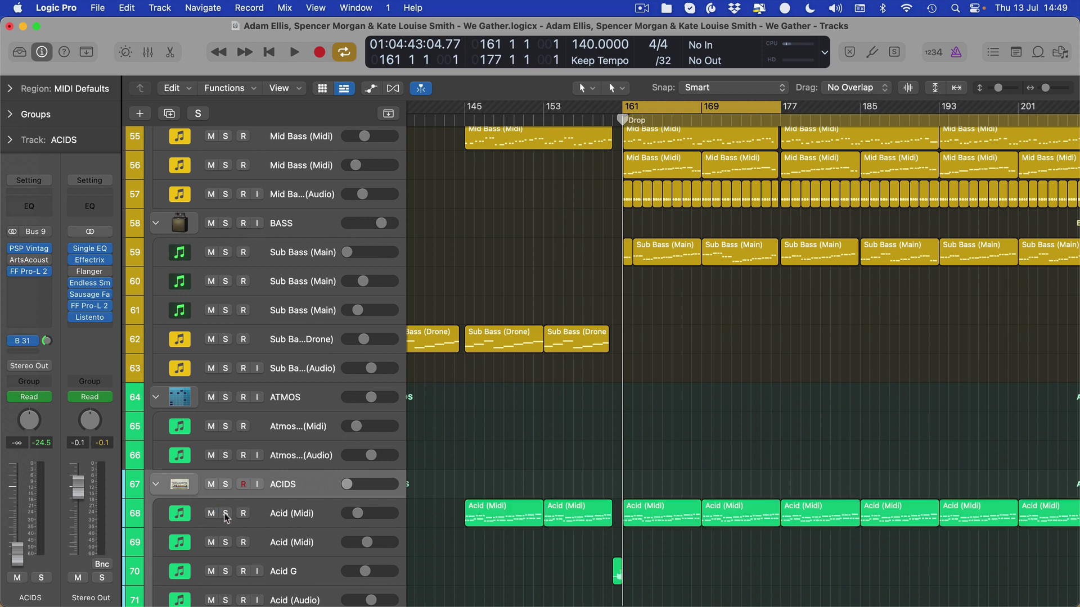
scroll(328, 425, down, 5)
click(291, 362)
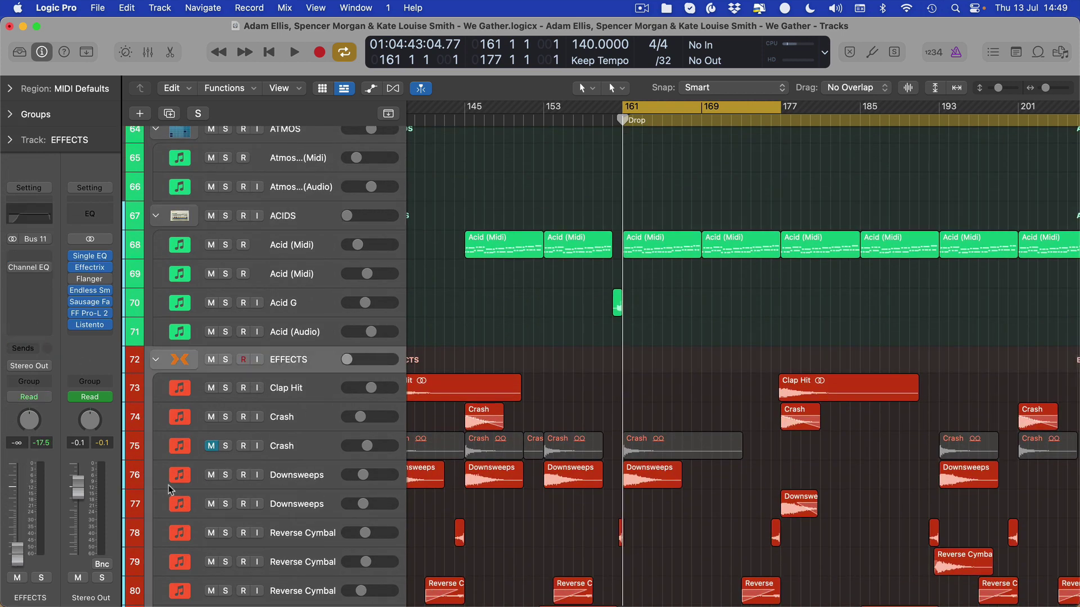
scroll(377, 370, down, 10)
scroll(376, 370, down, 8)
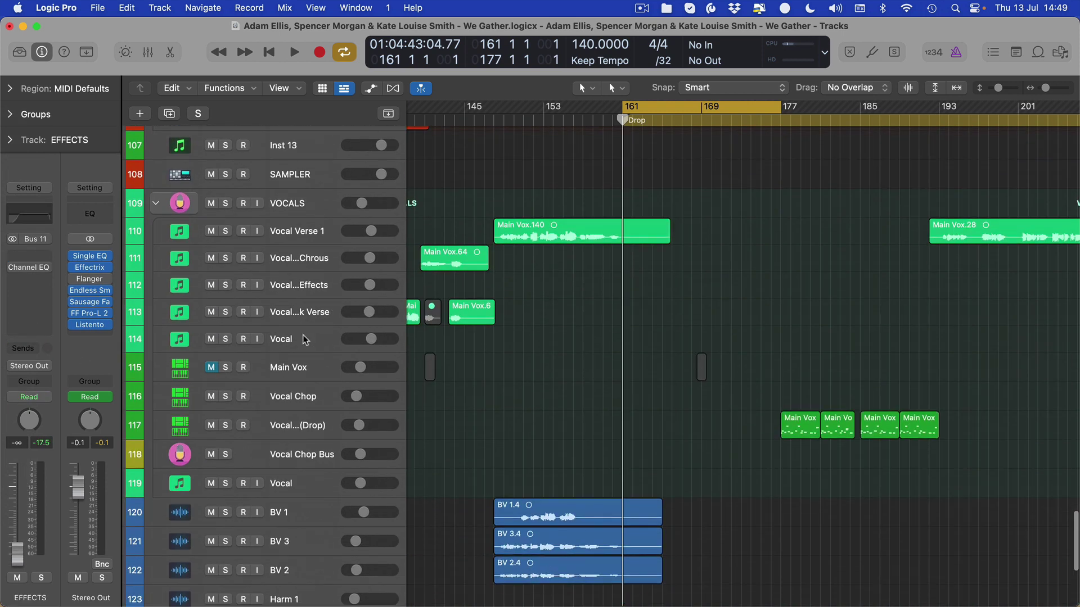
scroll(337, 346, down, 2)
scroll(659, 265, up, 9)
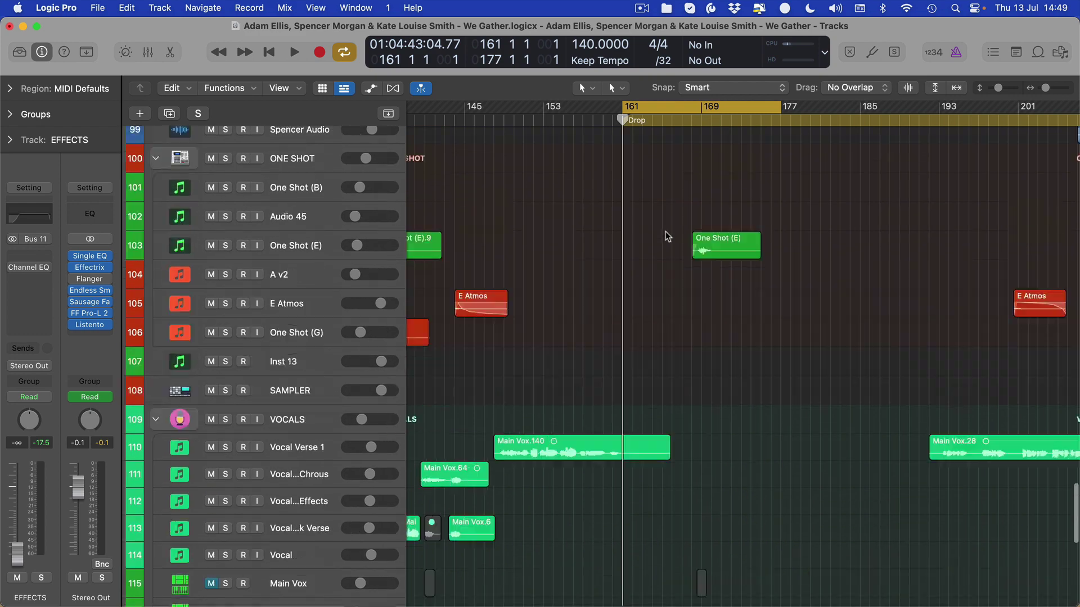
key(space)
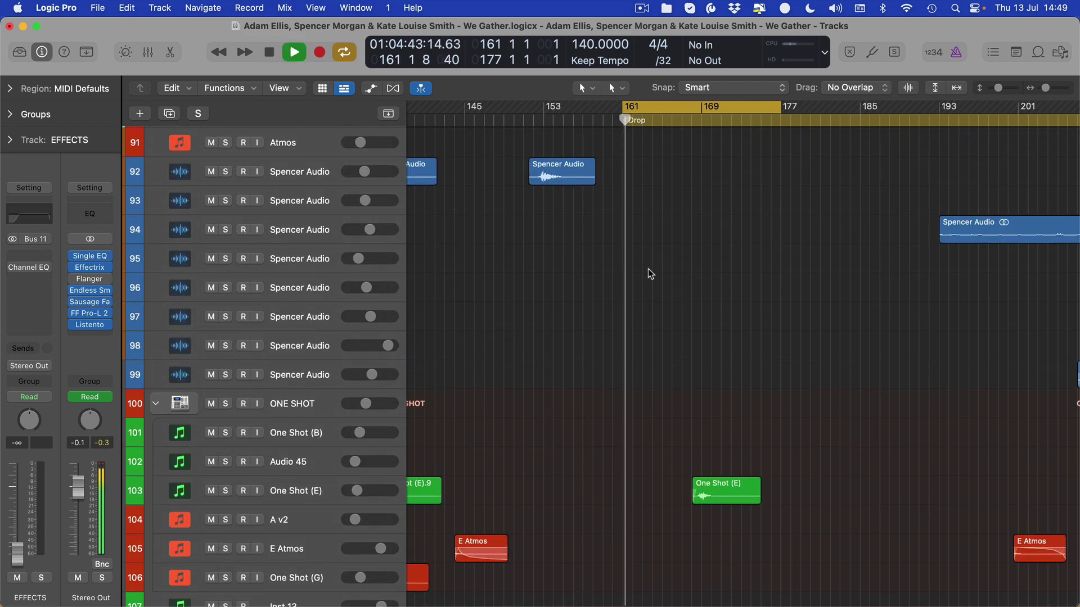
- Play from the Drop and raise the Sub Bass (Main) volume
scroll(650, 298, up, 8)
scroll(641, 298, up, 20)
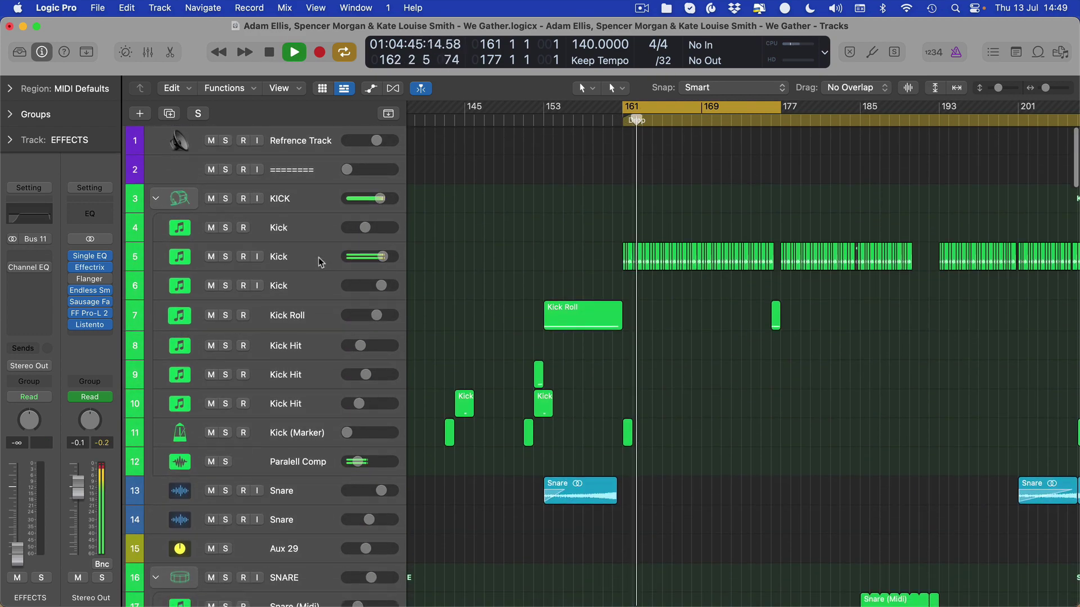
key(space)
scroll(795, 356, down, 3)
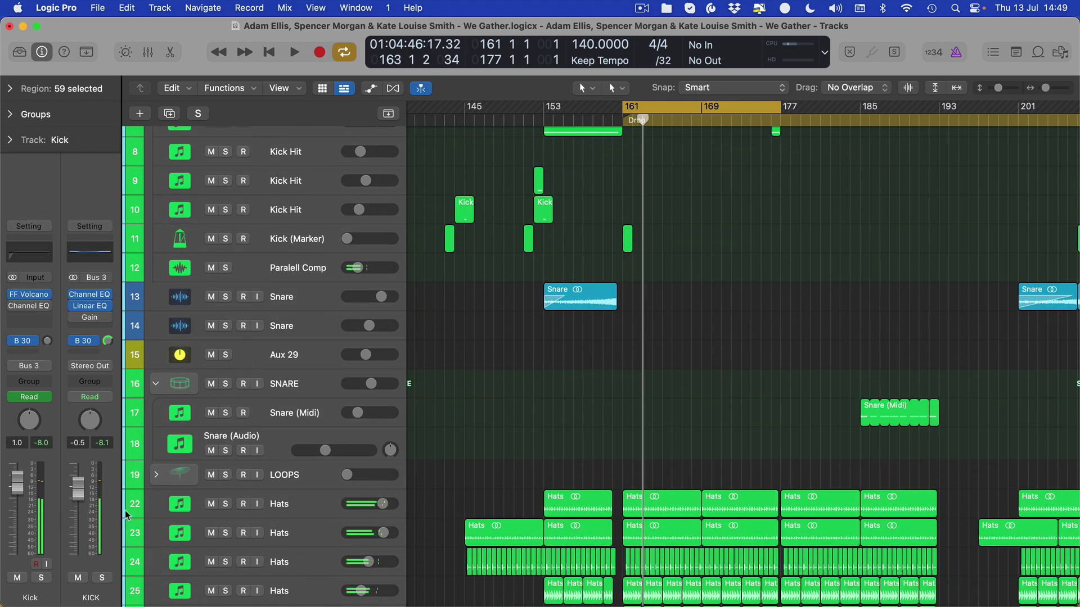
scroll(767, 361, up, 5)
scroll(740, 368, down, 10)
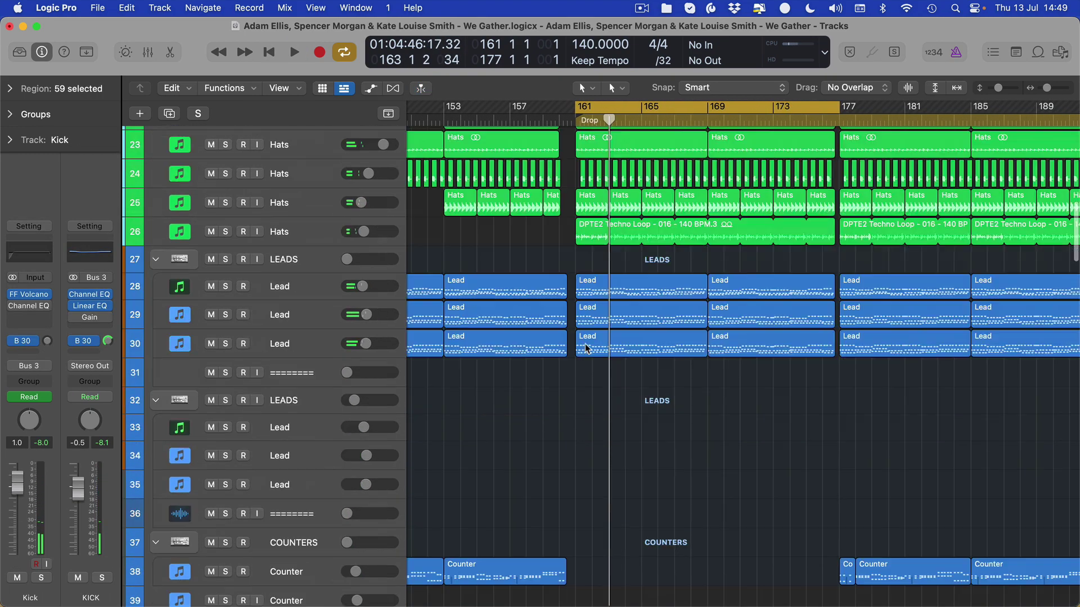
scroll(585, 349, down, 15)
key(space)
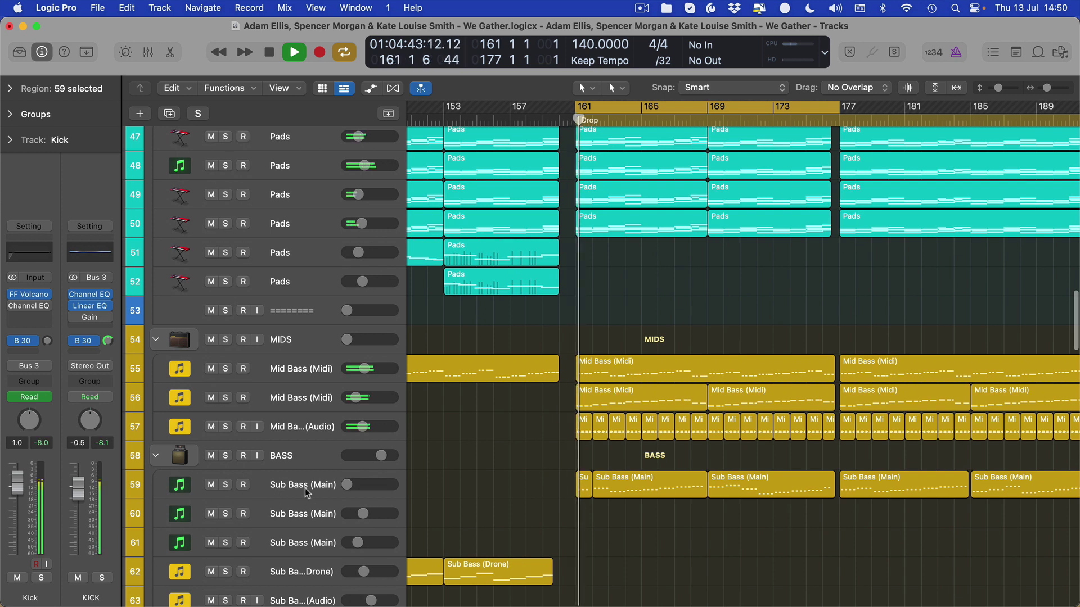
click(307, 493)
drag(17, 554, 16, 523)
- Set a cycle range over bars 161–169 and play the Drop loop
click(588, 113)
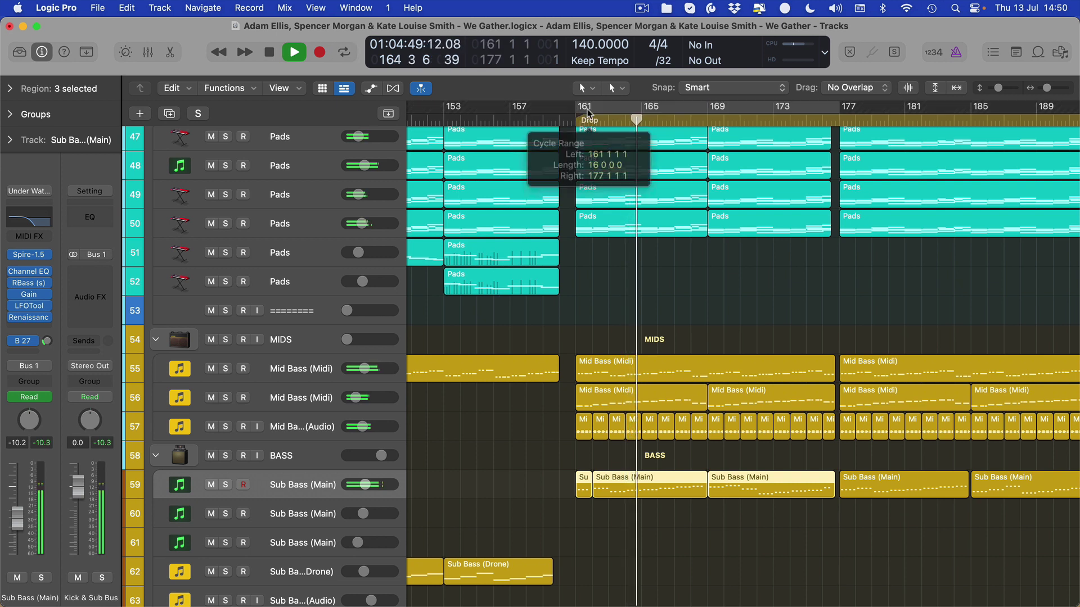
drag(587, 113, 707, 112)
key(space)
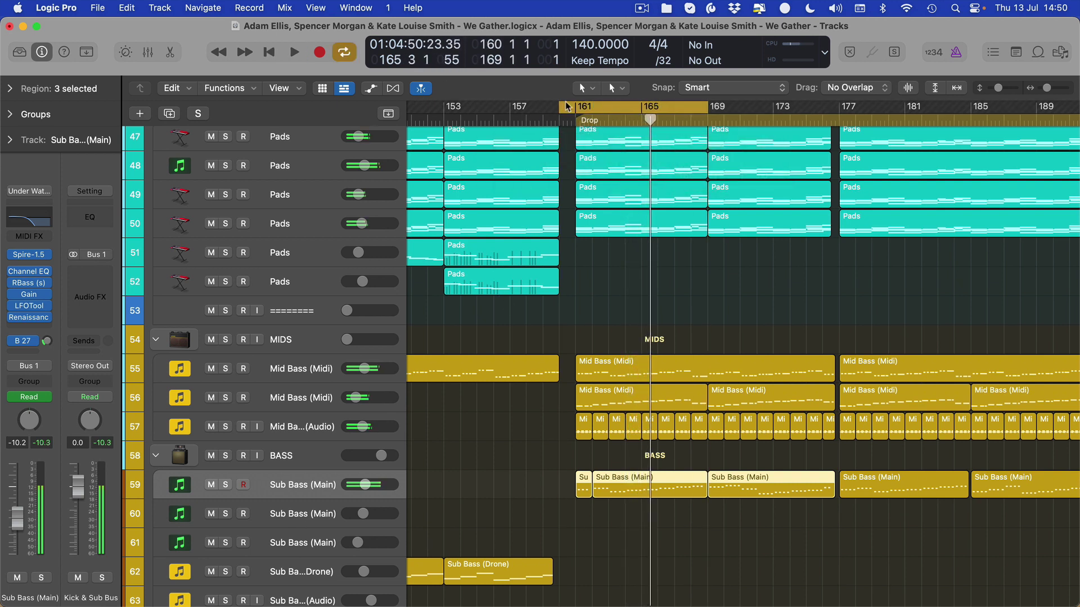
key(space)
drag(567, 107, 576, 107)
key(space)
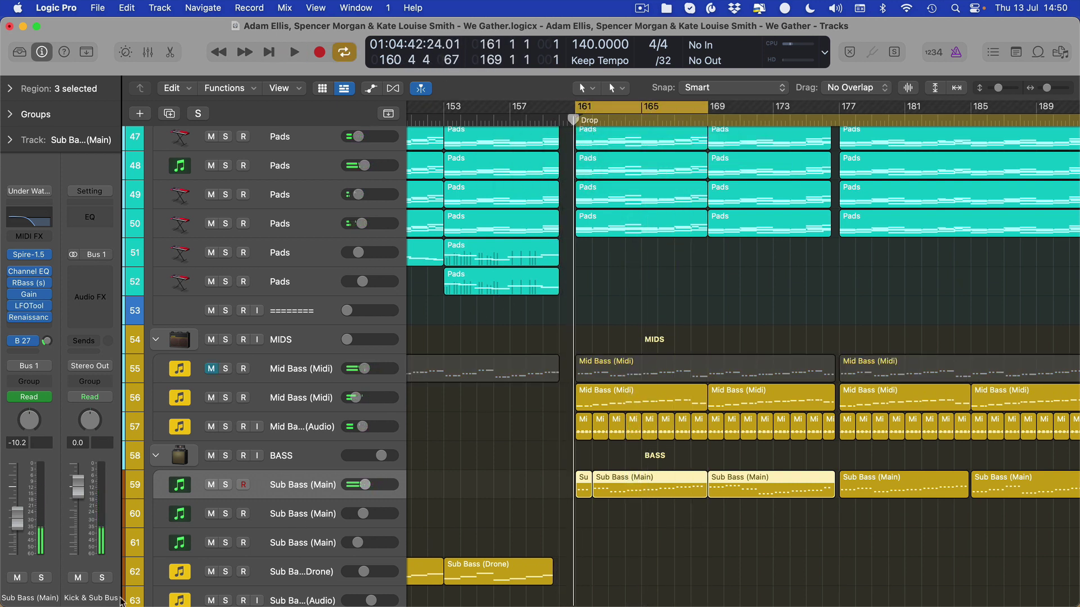
key(space)
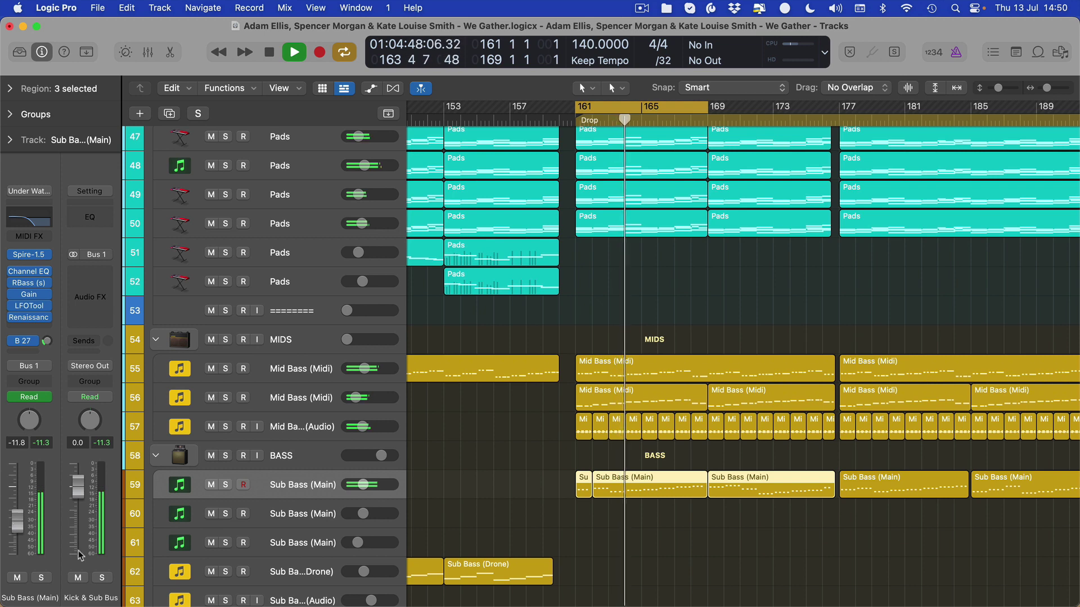
- Select the MIDS folder track and restart the Drop loop
click(288, 372)
key(space)
key(Up)
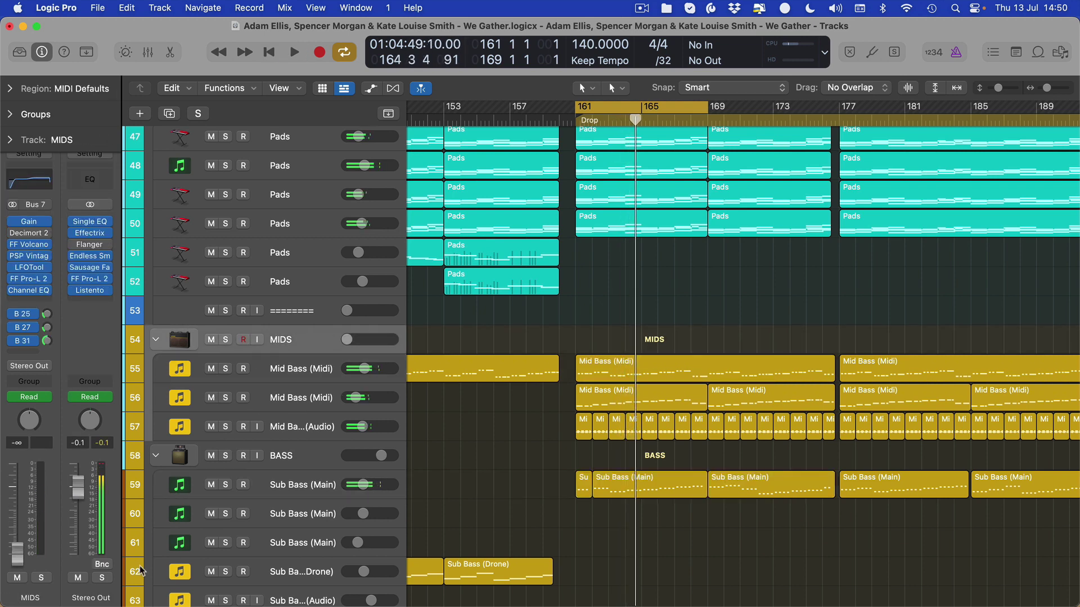
scroll(143, 571, down, 2)
scroll(143, 571, up, 4)
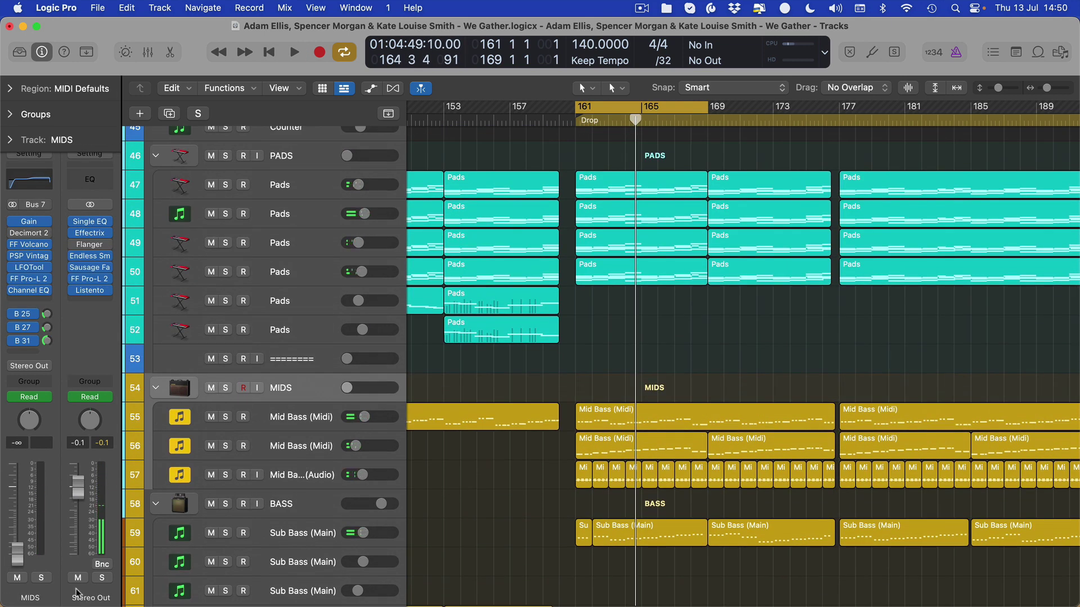
key(space)
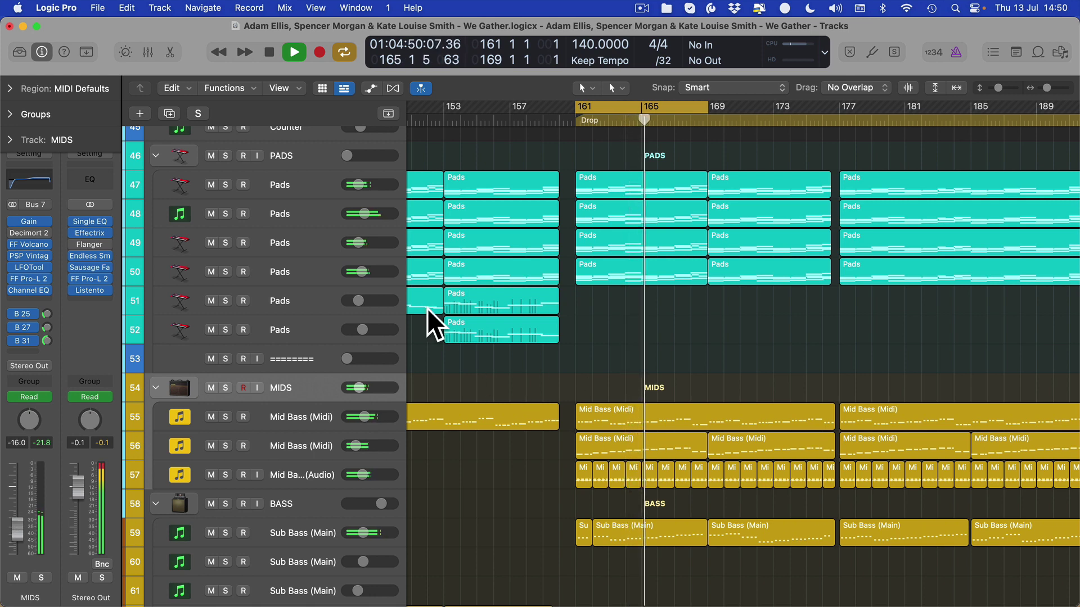
- Solo-check the ACIDS group and raise its volume to about -13.2 dB
scroll(427, 308, down, 10)
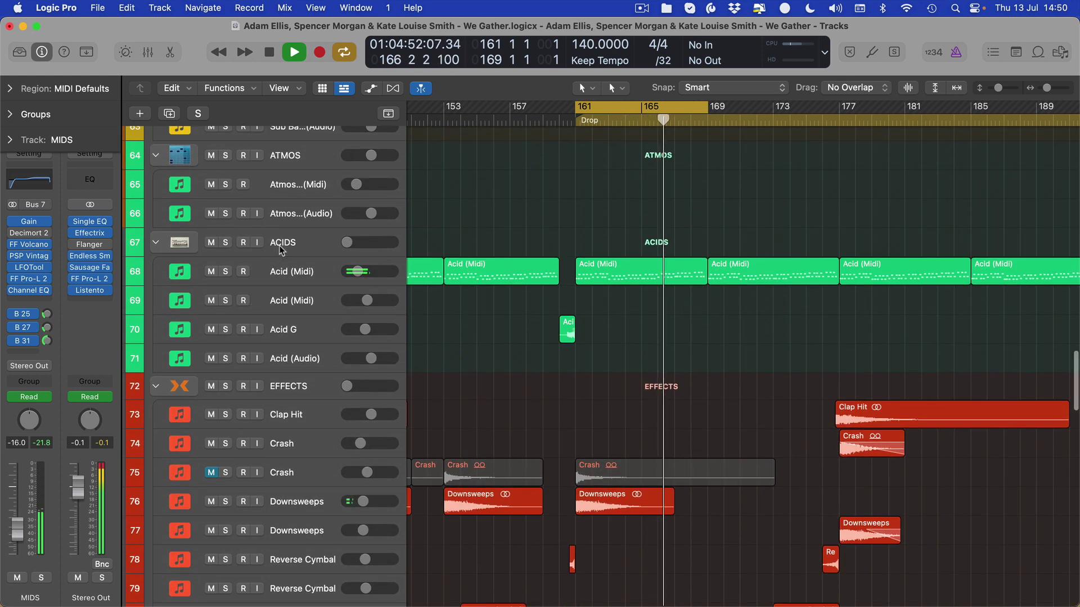
click(281, 250)
key(s)
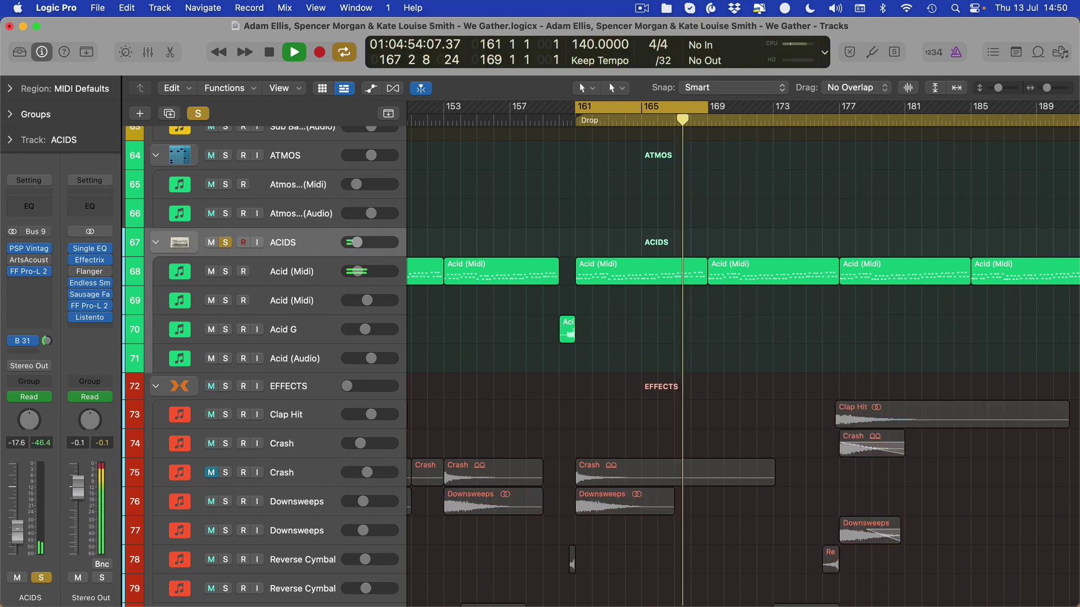
key(s)
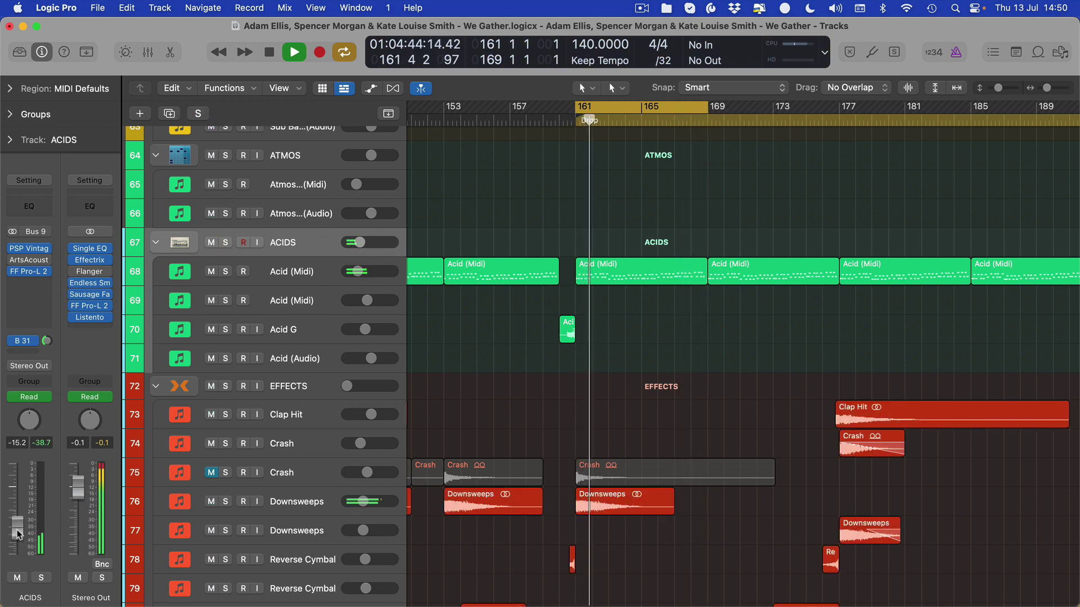
drag(19, 534, 19, 526)
- Bring the PADS group up from silence to -17.8 dB
scroll(620, 439, up, 2)
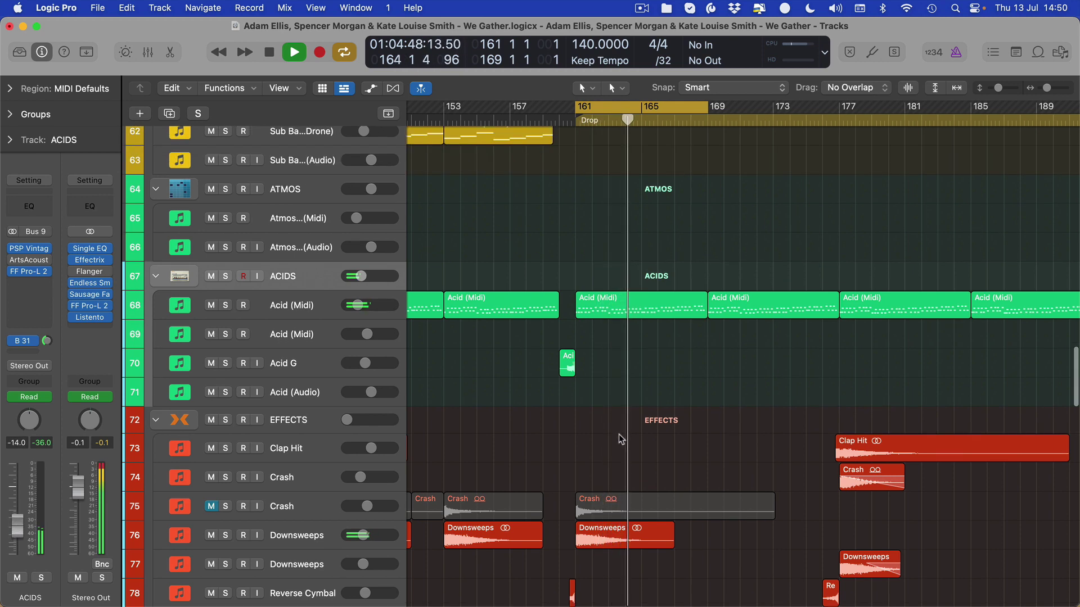
scroll(621, 439, up, 10)
click(164, 198)
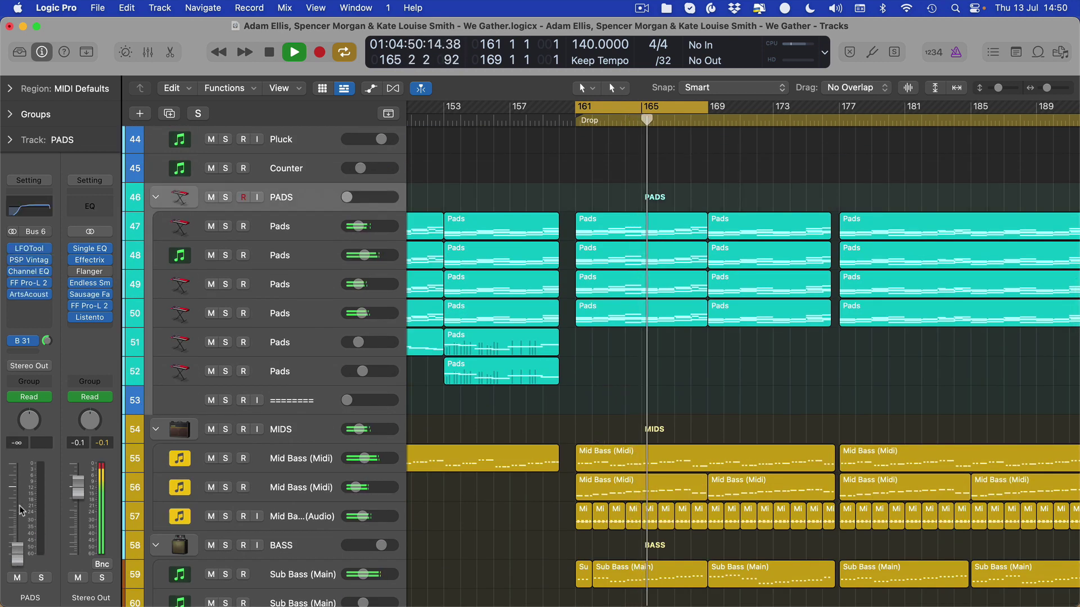
drag(17, 554, 14, 537)
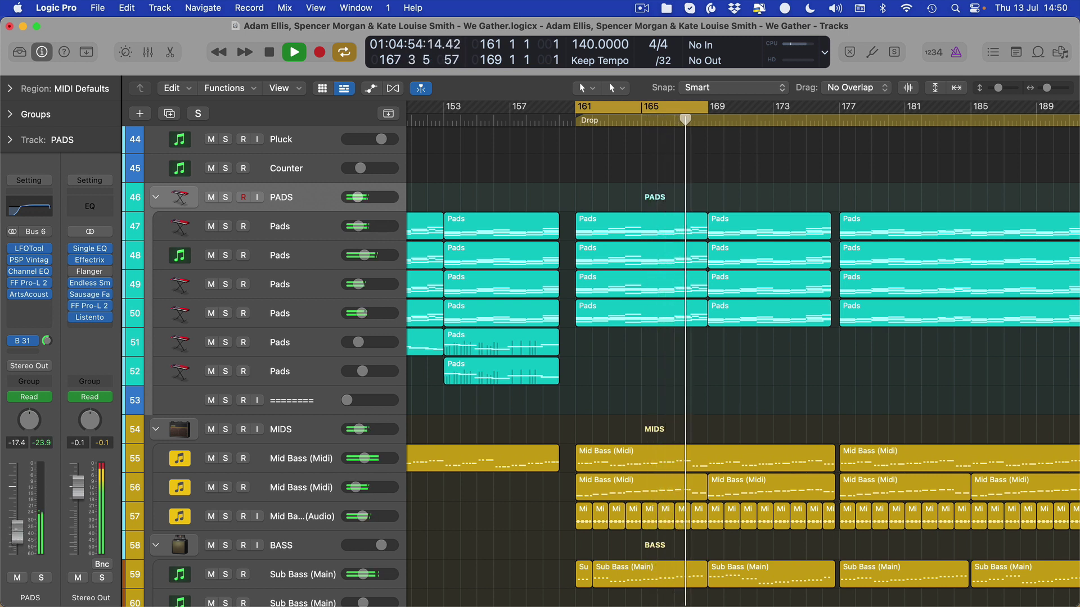
- Lower the MIDS group to about -17 dB and ACIDS to -14.6 dB
click(225, 436)
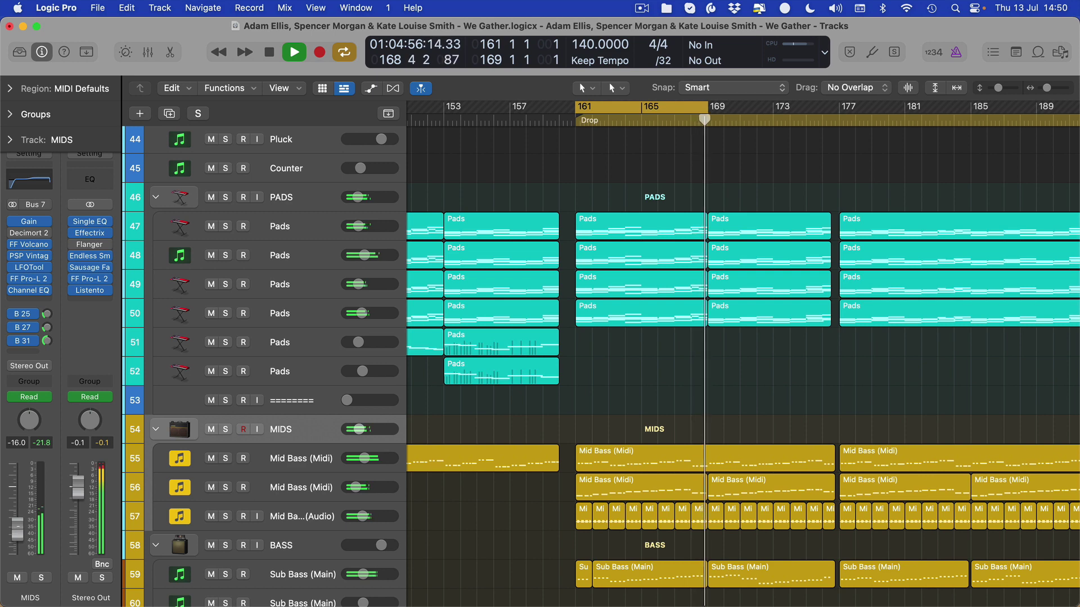
drag(20, 533, 18, 535)
scroll(283, 306, down, 10)
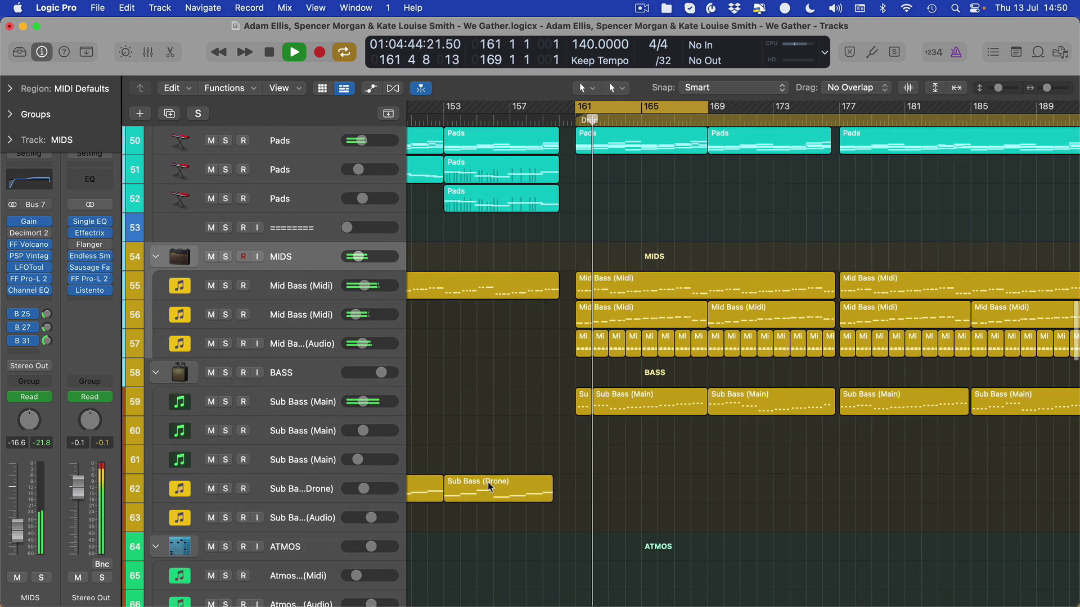
click(305, 269)
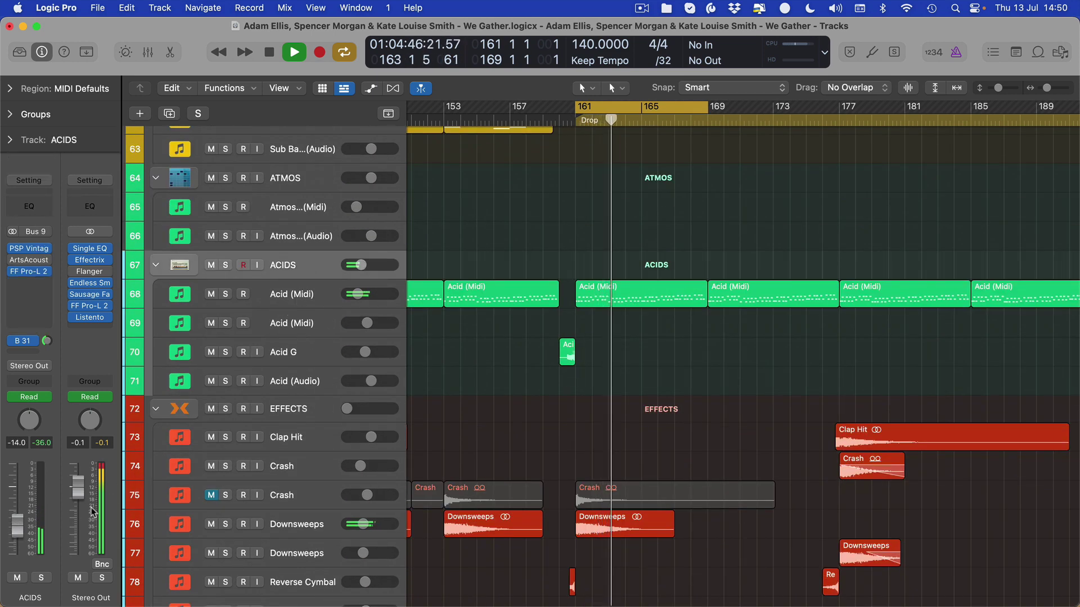
click(296, 301)
drag(79, 525, 78, 527)
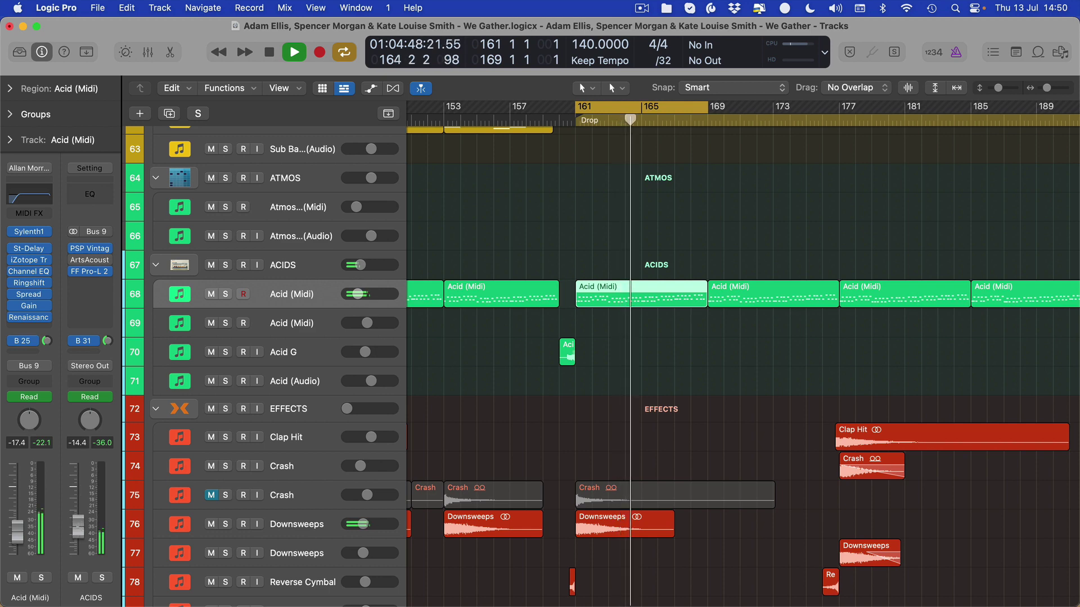
scroll(281, 360, down, 4)
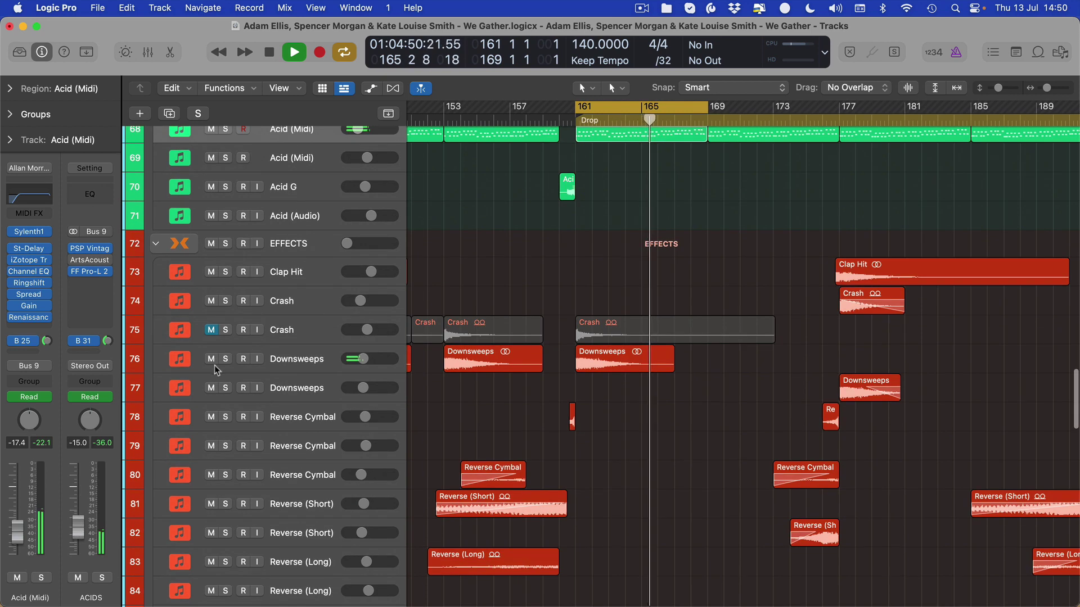
- Set the EFFECTS group to about -9 dB, briefly soloing Downsweeps to check it
click(180, 360)
drag(78, 556, 78, 499)
key(space)
key(space)
key(s)
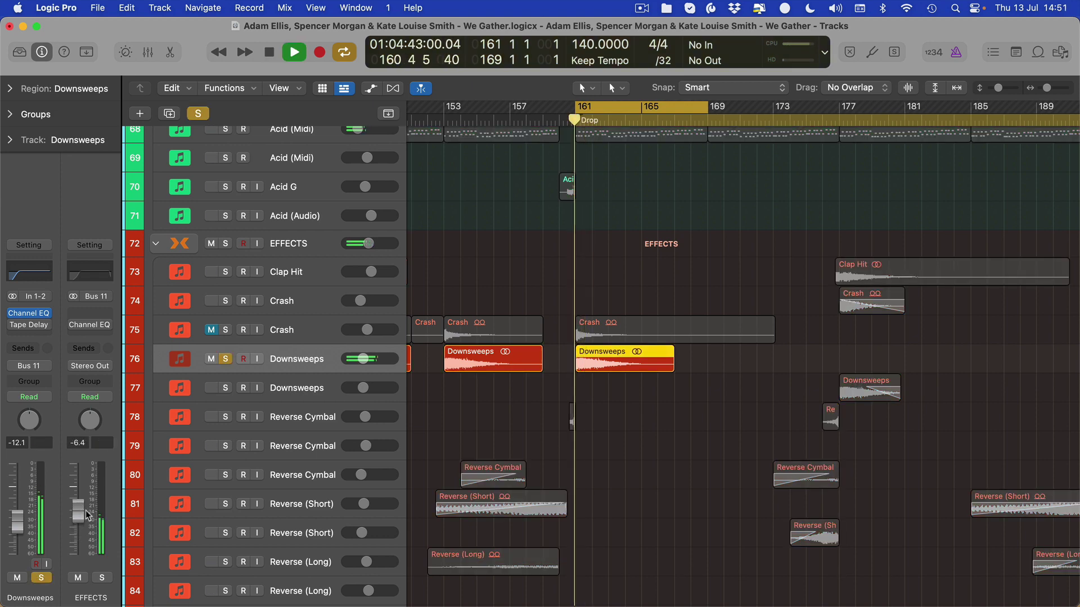
key(space)
key(space)
key(space)
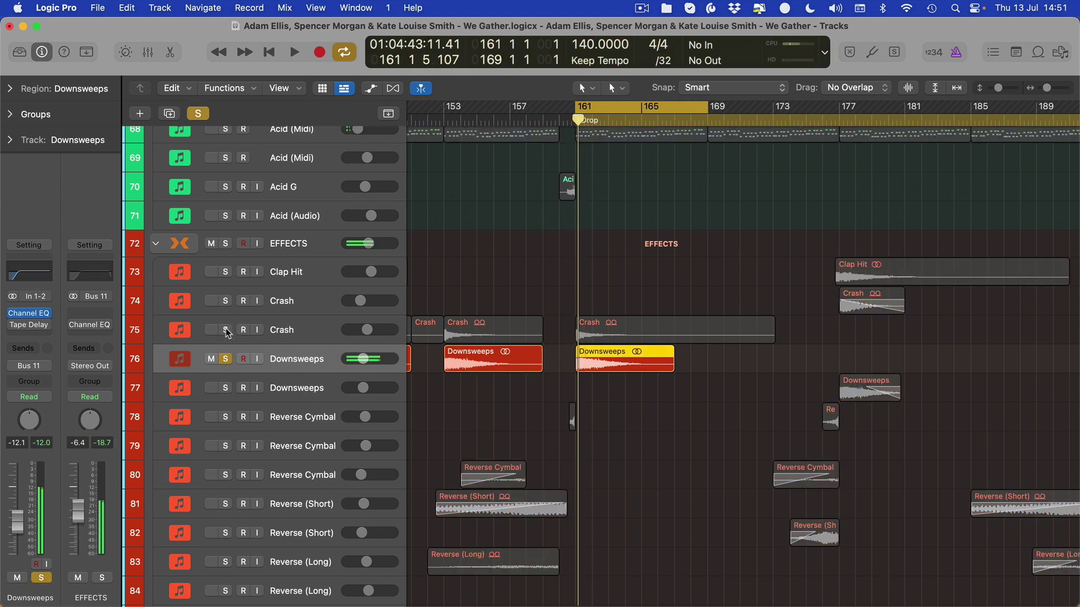
click(225, 358)
key(space)
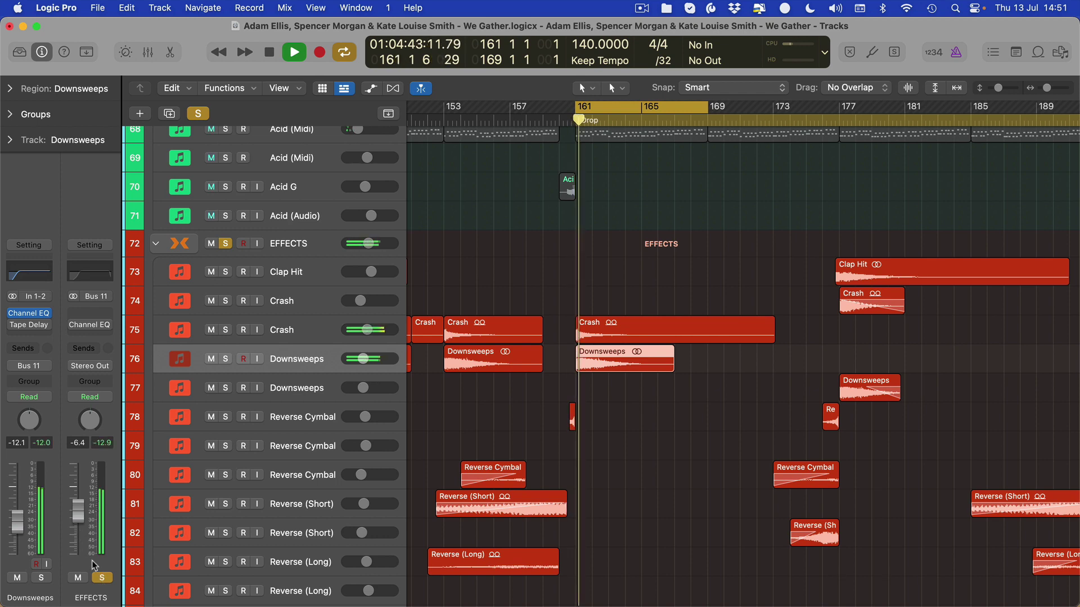
drag(78, 513, 76, 523)
key(space)
- Bring the LEADS group up from silence, solo-check it, then nudge its level slightly down
scroll(629, 479, down, 15)
scroll(628, 479, down, 5)
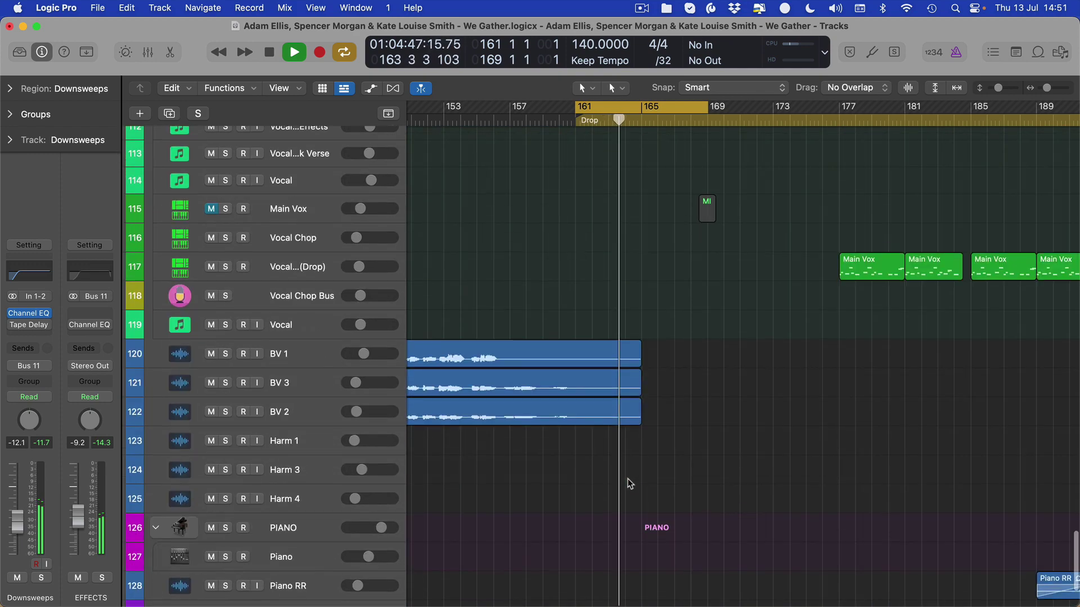
scroll(624, 489, up, 20)
scroll(615, 502, up, 5)
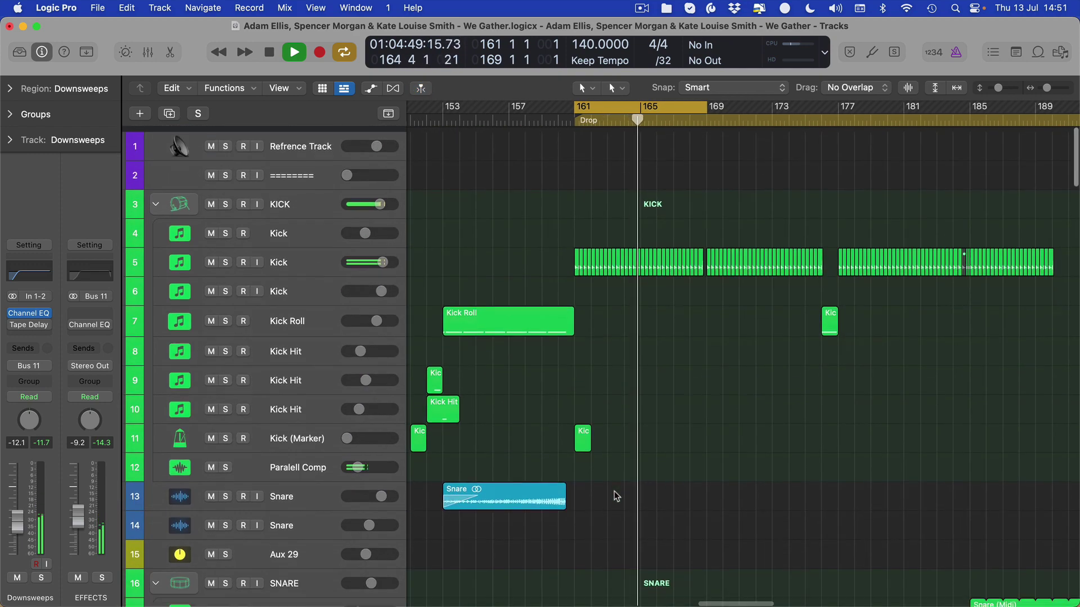
scroll(608, 484, down, 12)
scroll(601, 465, up, 2)
scroll(602, 462, down, 2)
scroll(602, 460, up, 8)
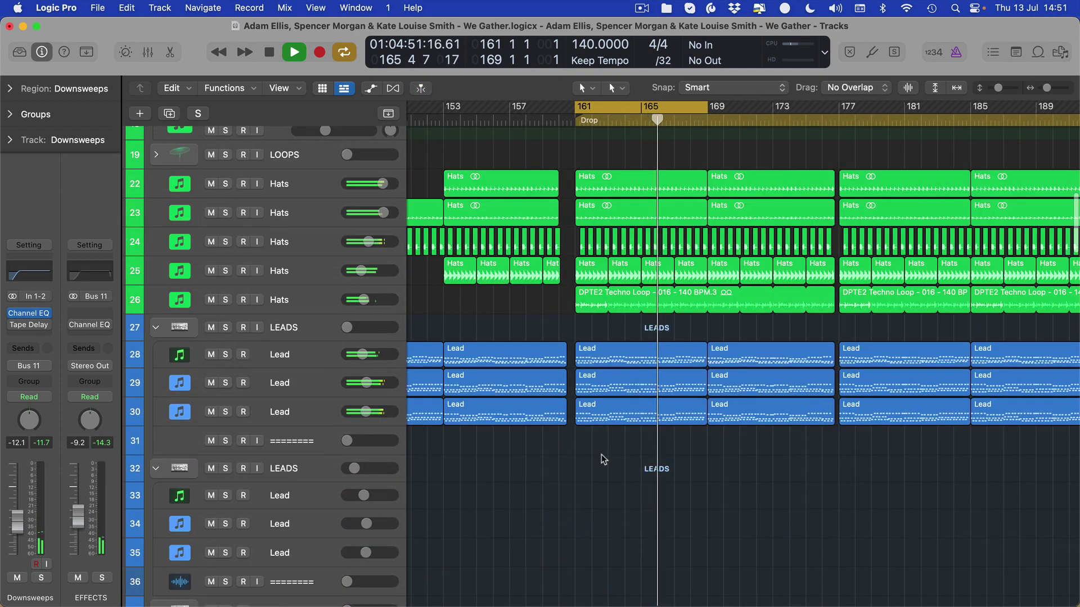
click(299, 365)
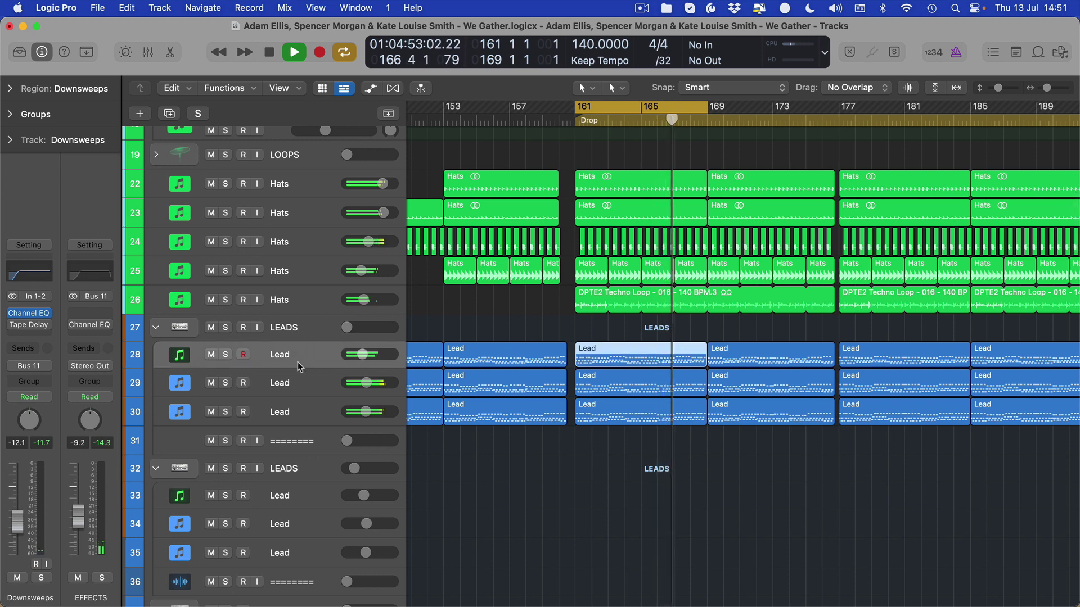
click(291, 326)
drag(9, 562, 17, 525)
click(41, 579)
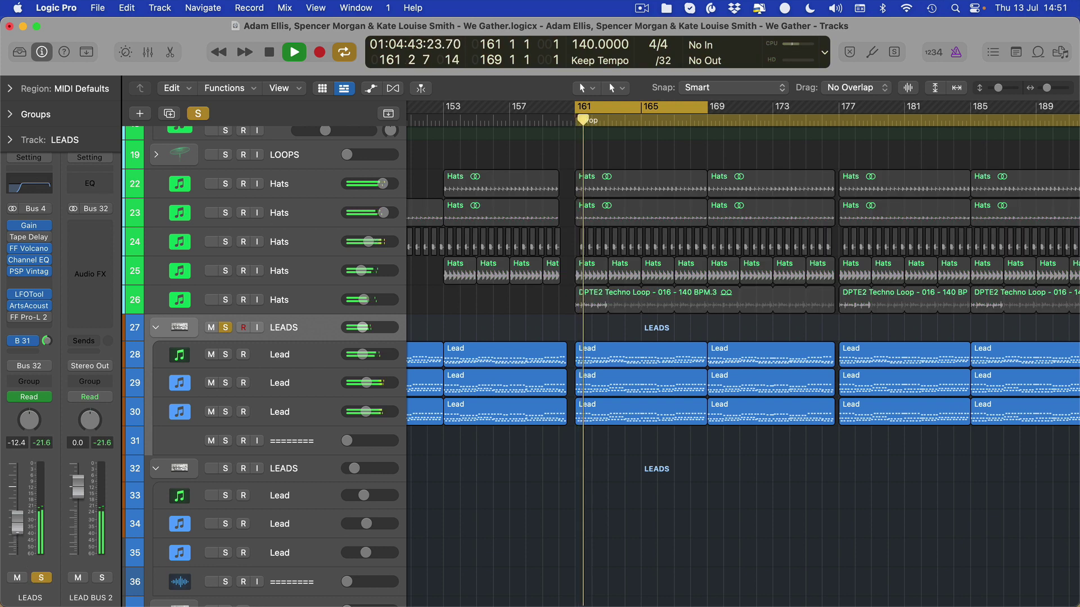
click(41, 579)
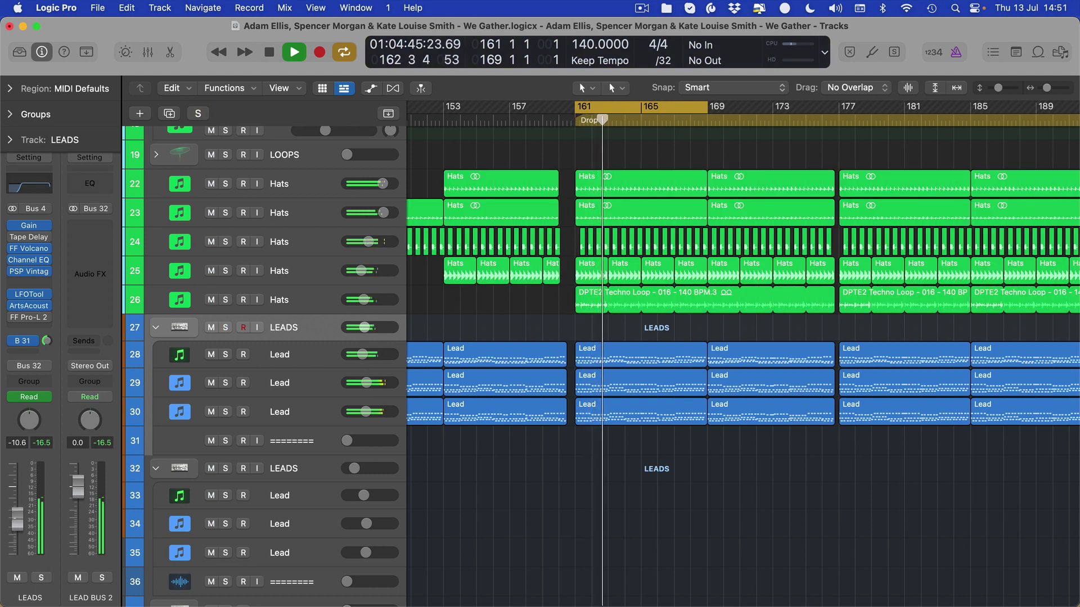
drag(15, 525, 17, 525)
- Audition the PADS group and its Pads tracks 47–49, then lower PADS to -19.0 dB
scroll(472, 495, down, 15)
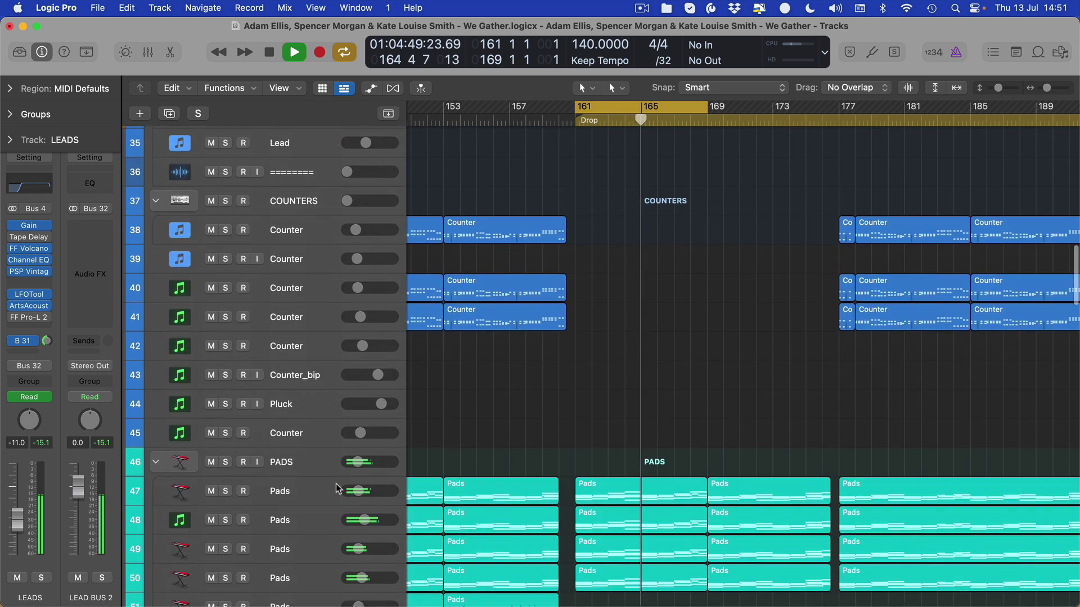
click(303, 460)
click(41, 578)
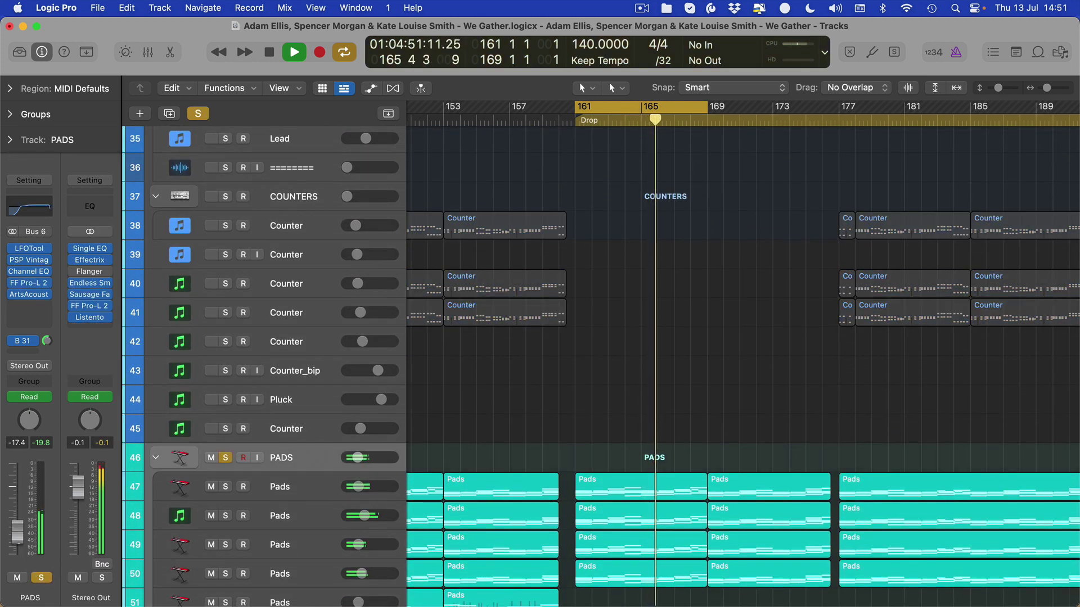
click(41, 578)
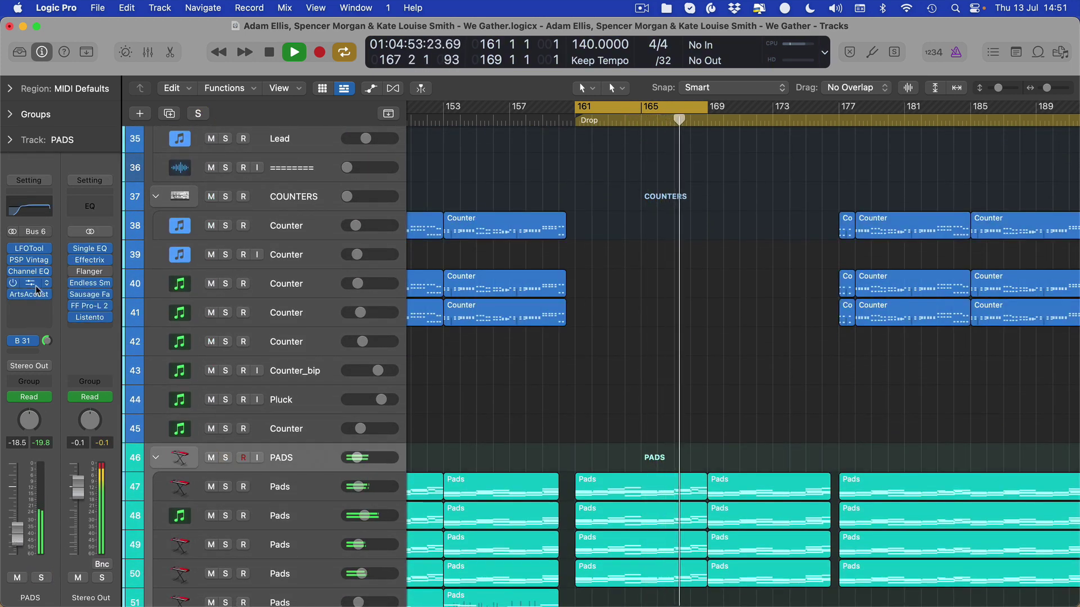
click(297, 500)
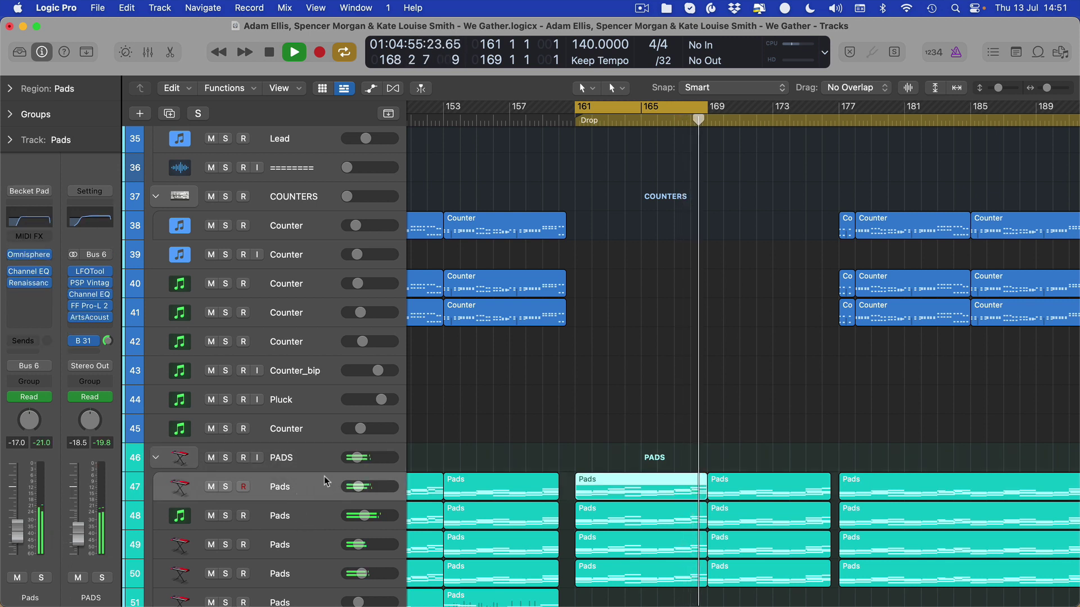
click(302, 527)
click(292, 543)
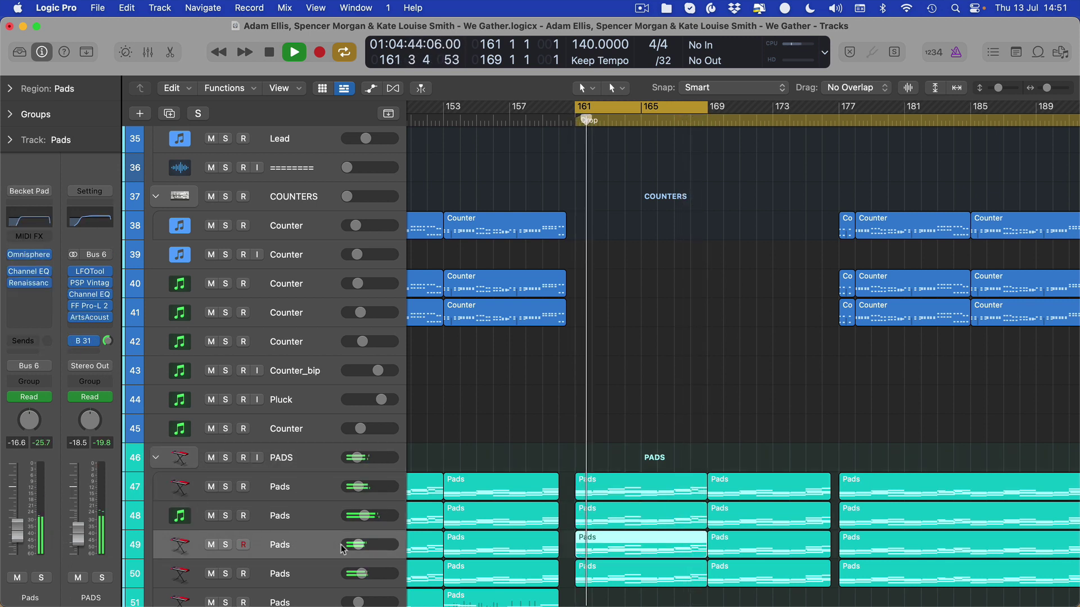
click(102, 578)
click(102, 579)
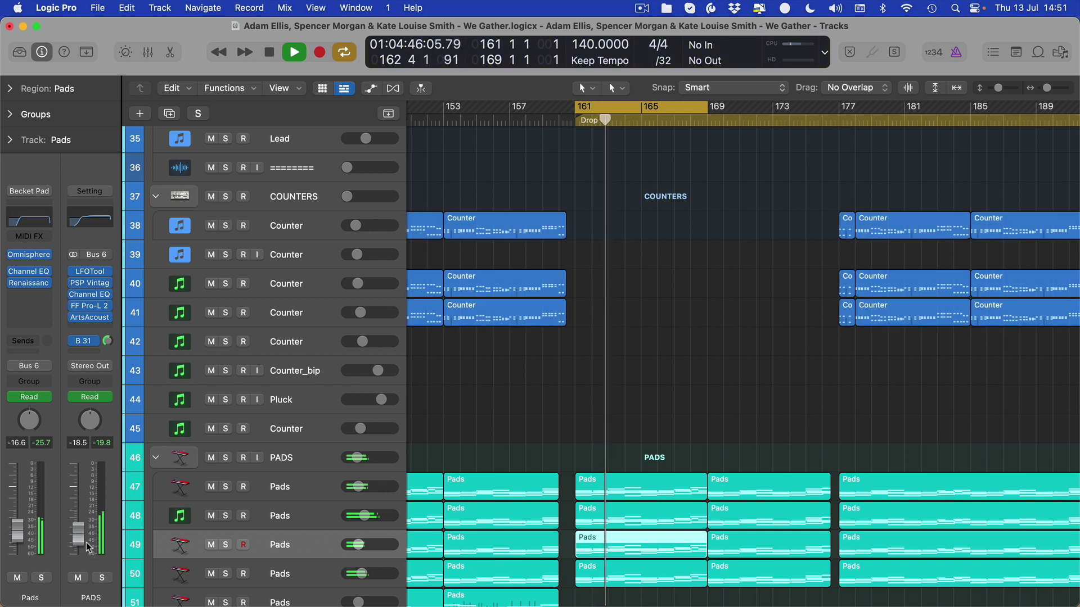
drag(87, 547, 88, 549)
- Raise the LOOPS group from silence to about -10.6 dB, solo-check it, then set about -7.2 dB
scroll(515, 478, up, 10)
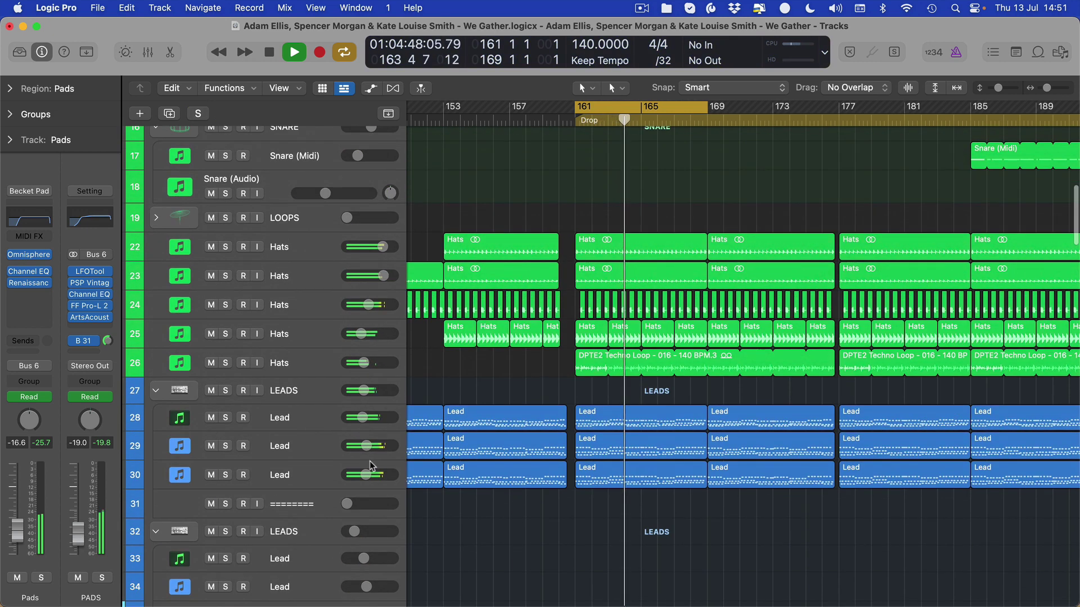
click(284, 391)
scroll(515, 363, up, 3)
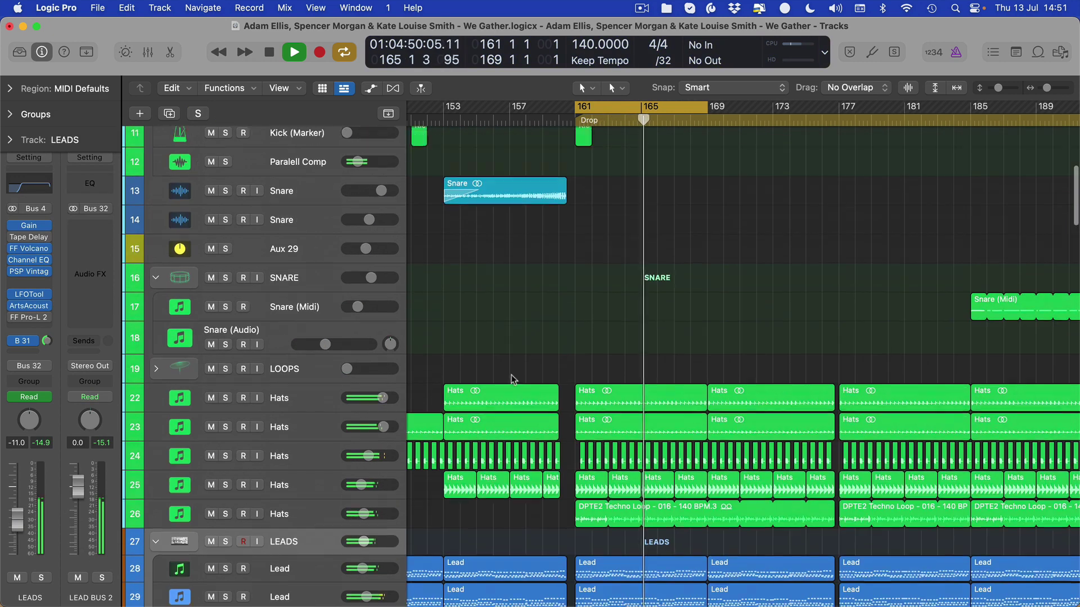
click(284, 368)
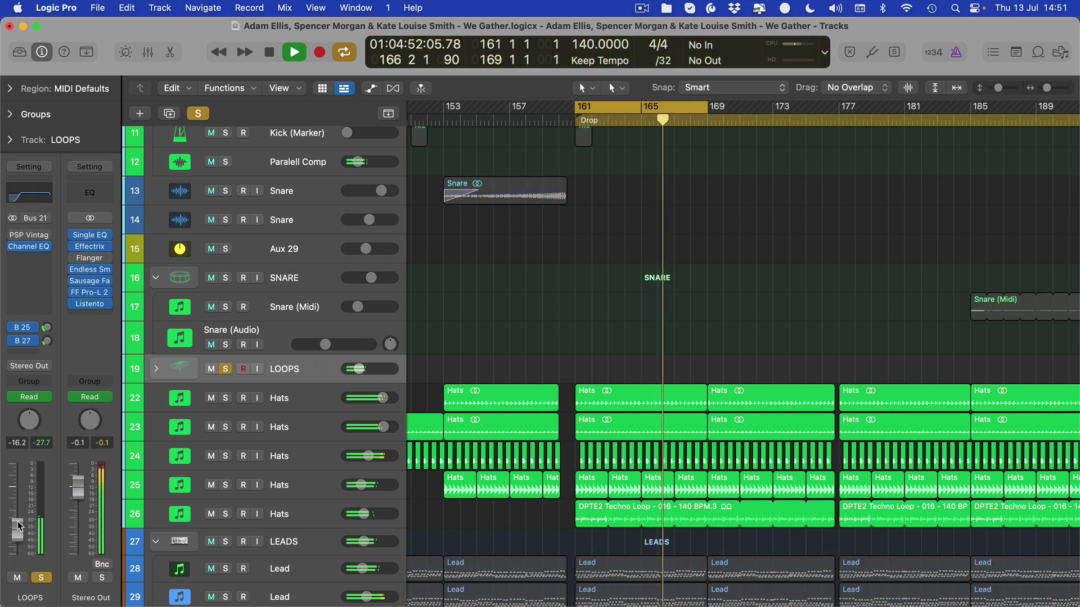
drag(18, 548, 18, 523)
drag(15, 529, 19, 517)
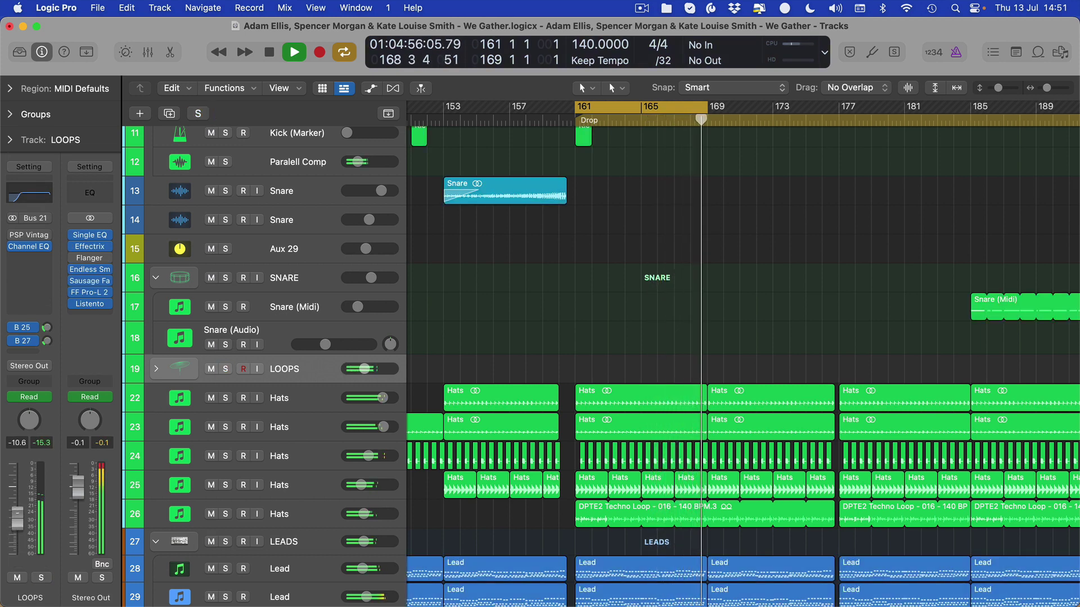
key(s)
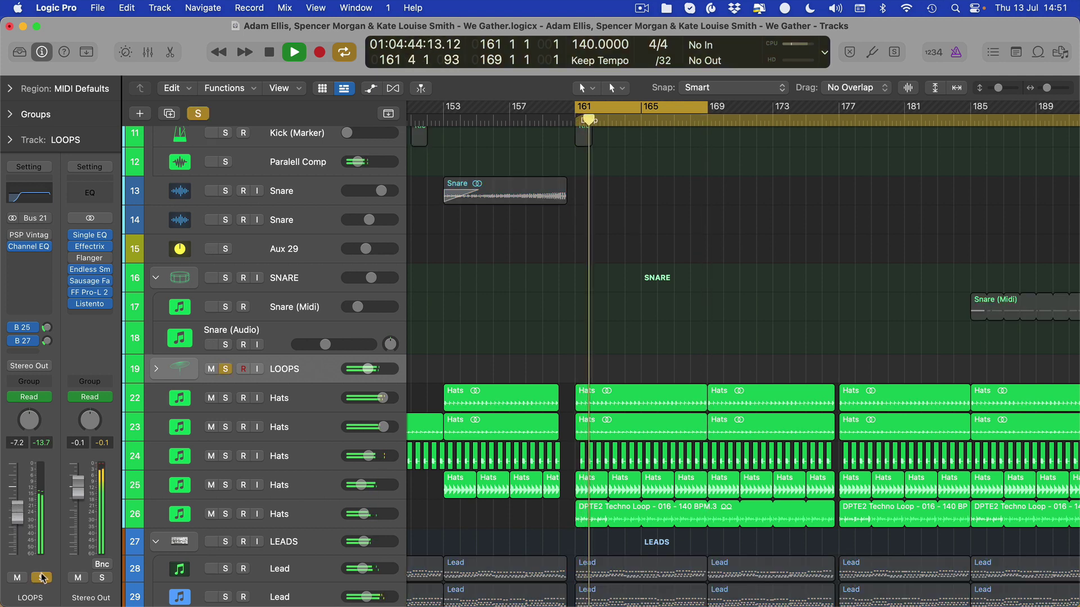
key(s)
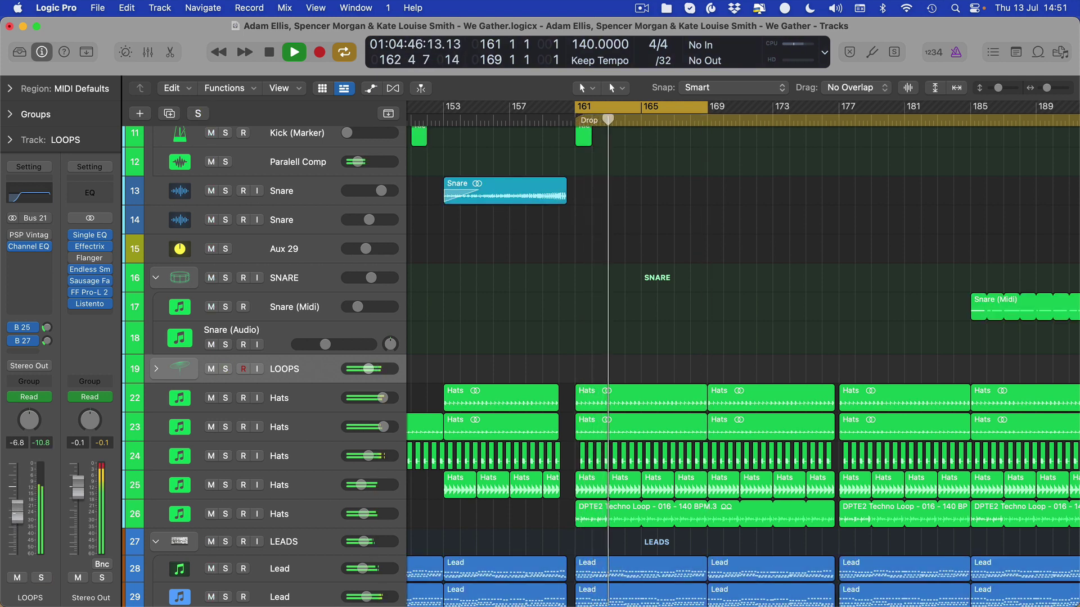
drag(18, 511, 18, 513)
- Nudge the PADS group fader down to -20.0 dB while checking the LEADS and PADS tracks
scroll(355, 478, down, 1)
scroll(355, 483, down, 3)
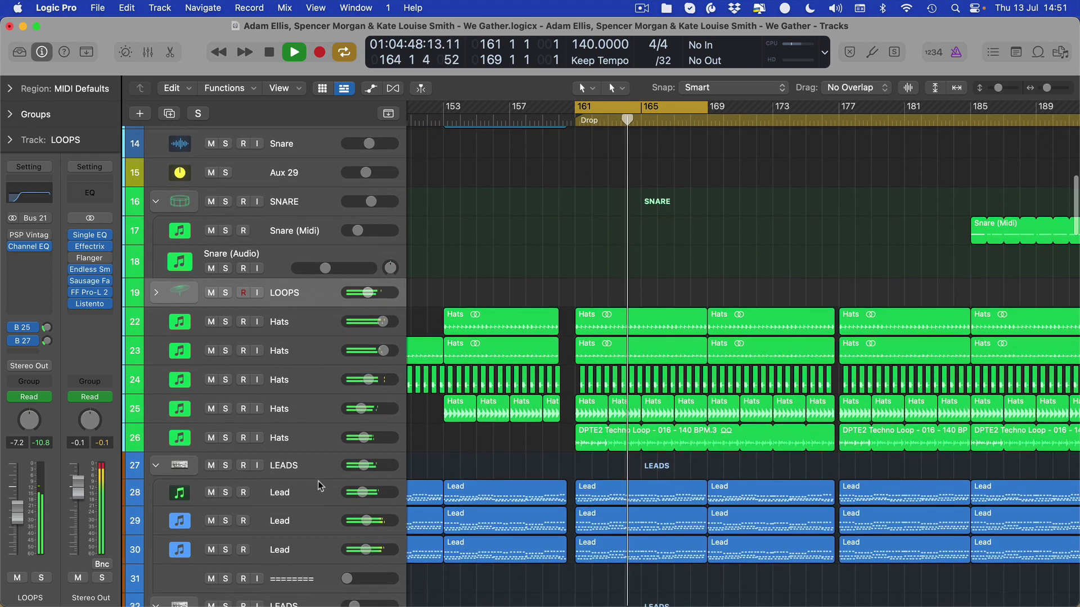
drag(18, 529, 18, 531)
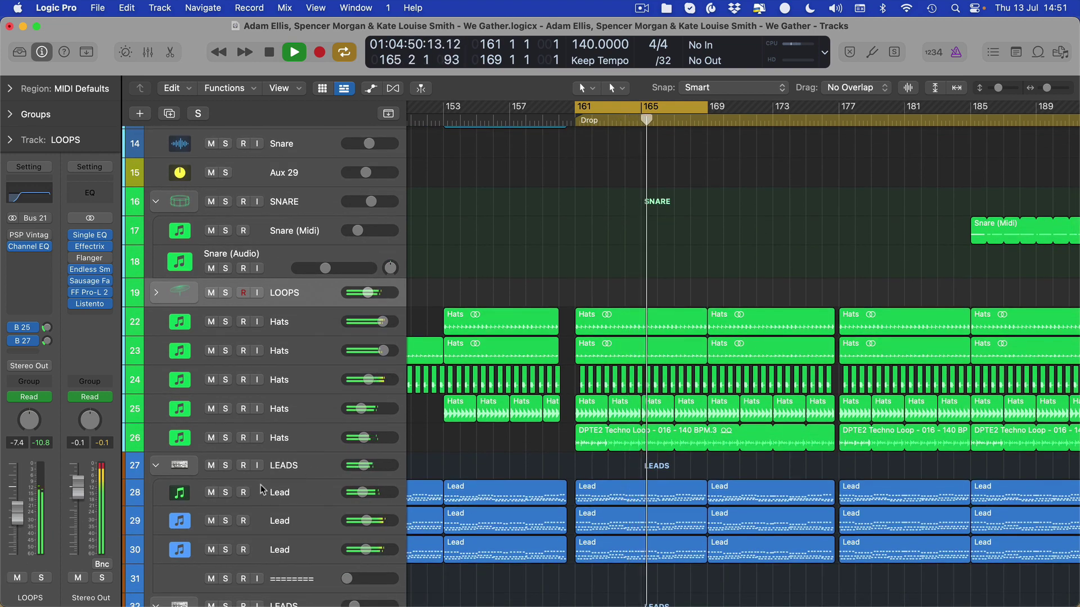
click(304, 466)
scroll(308, 495, down, 10)
scroll(308, 518, down, 8)
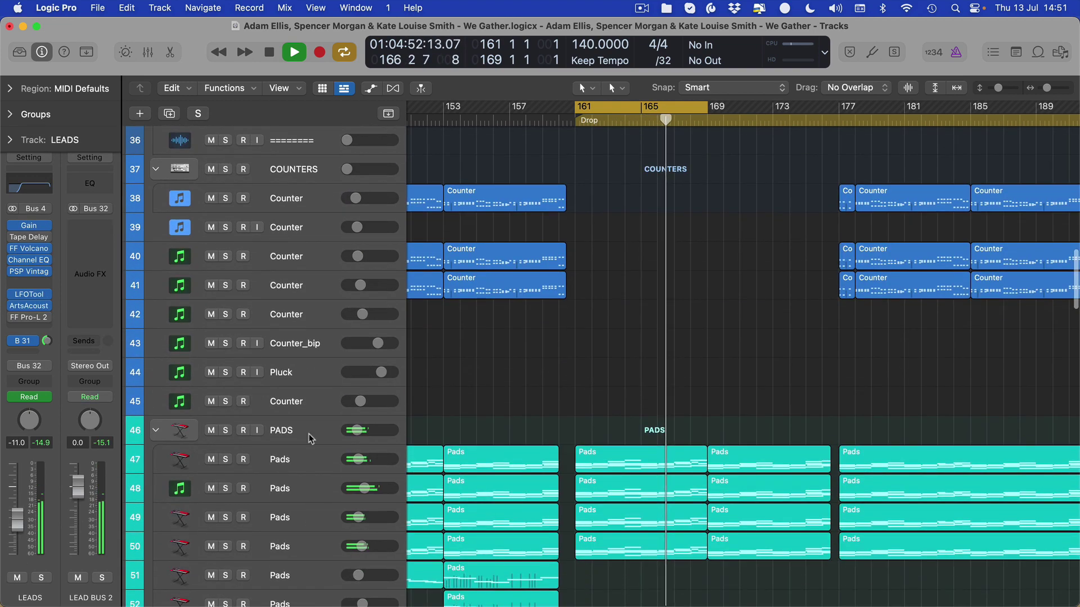
click(290, 433)
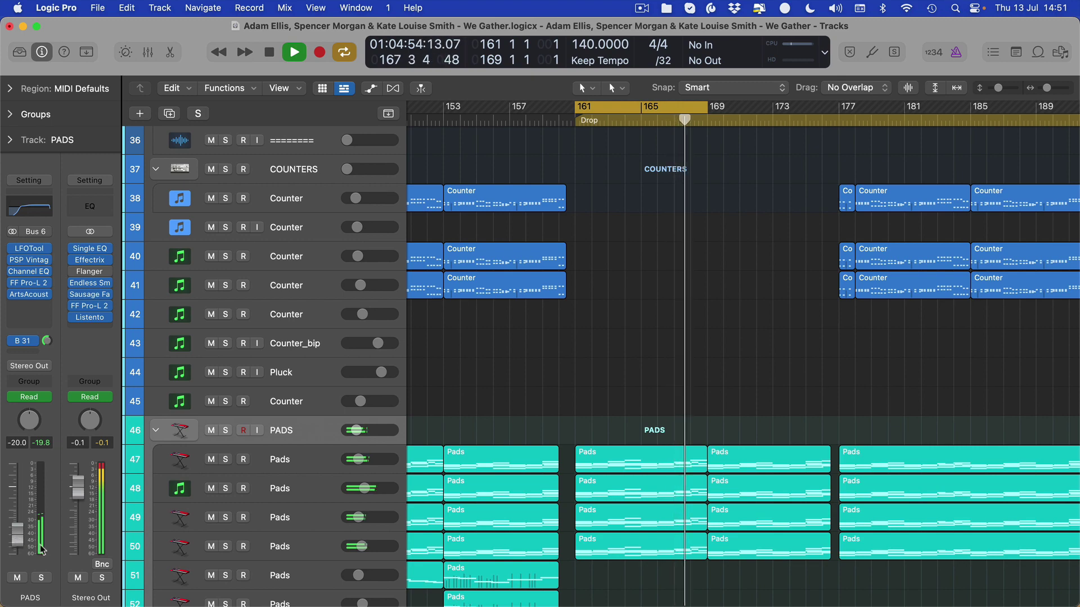
- Review the MIDS group and LEADS folder tracks while the Drop loop keeps playing
scroll(325, 244, up, 12)
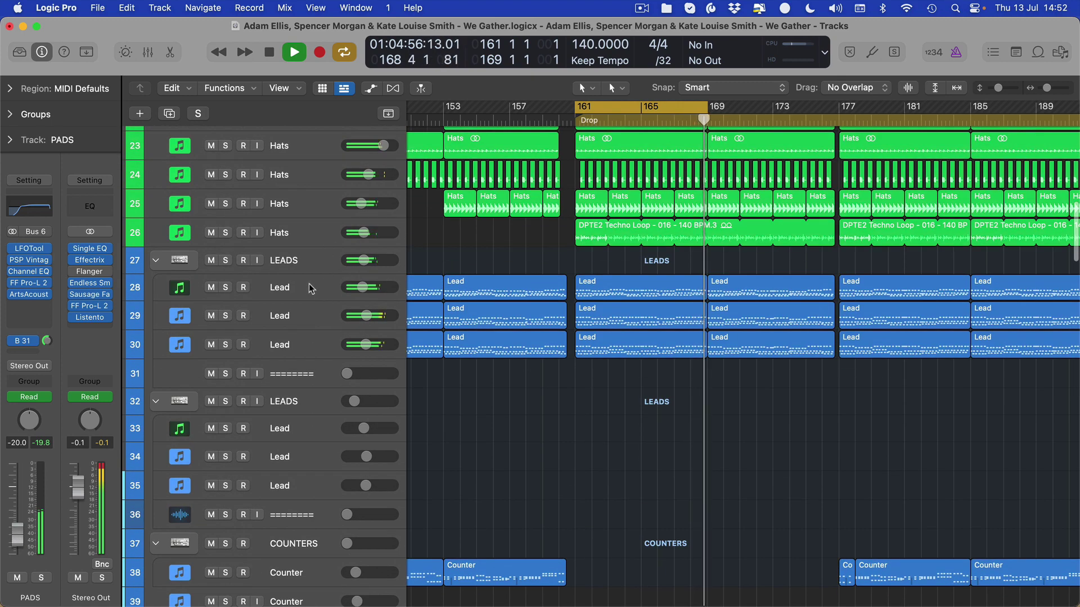
scroll(340, 295, down, 15)
scroll(352, 337, up, 9)
scroll(366, 383, down, 18)
scroll(367, 383, down, 1)
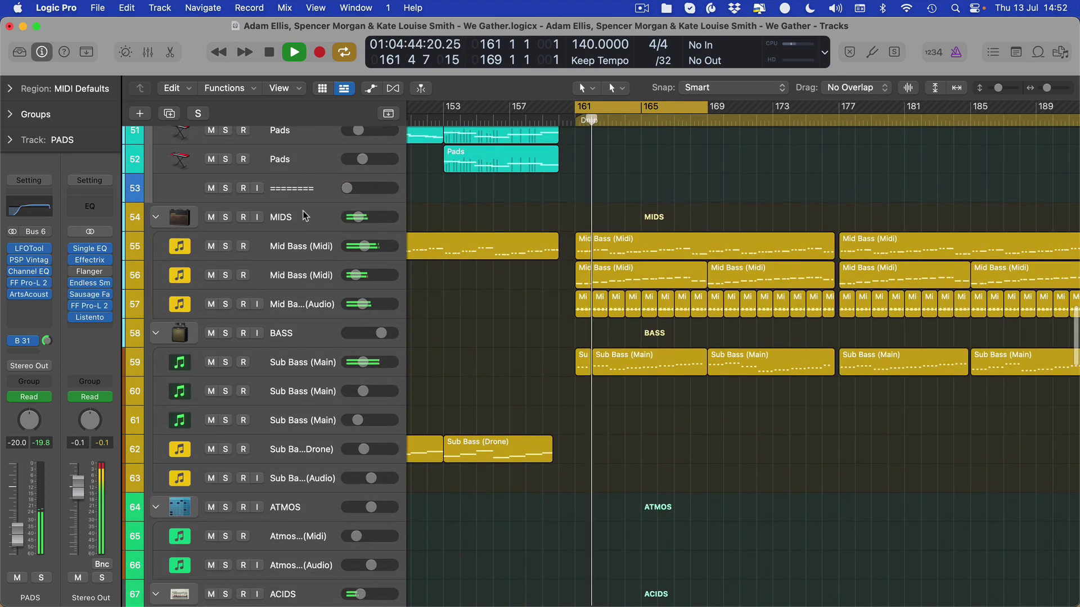
click(303, 217)
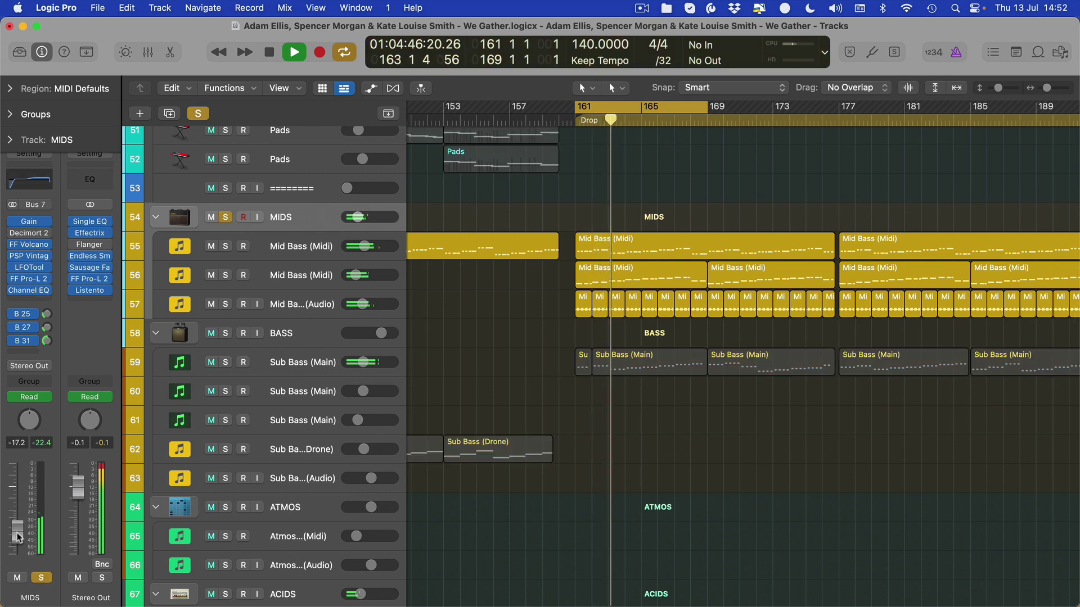
scroll(315, 527, up, 7)
scroll(315, 527, up, 20)
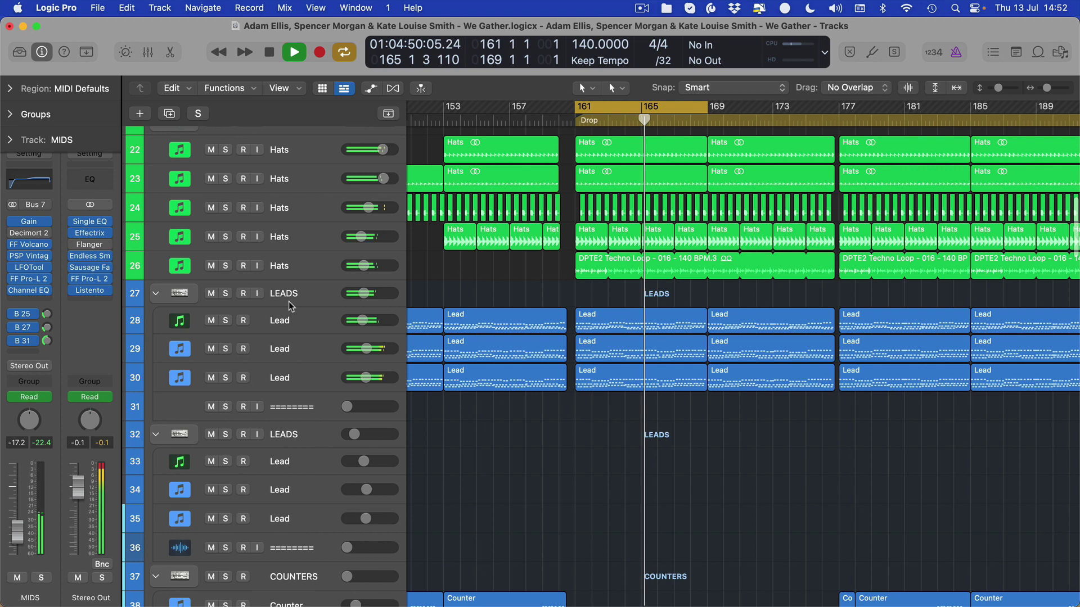
click(291, 306)
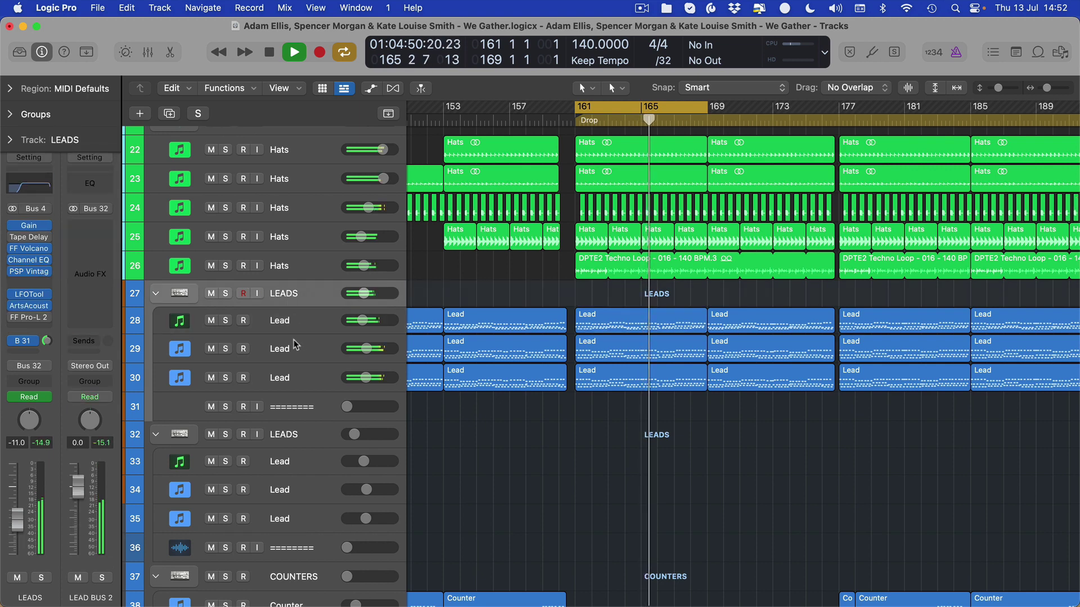
scroll(293, 393, down, 10)
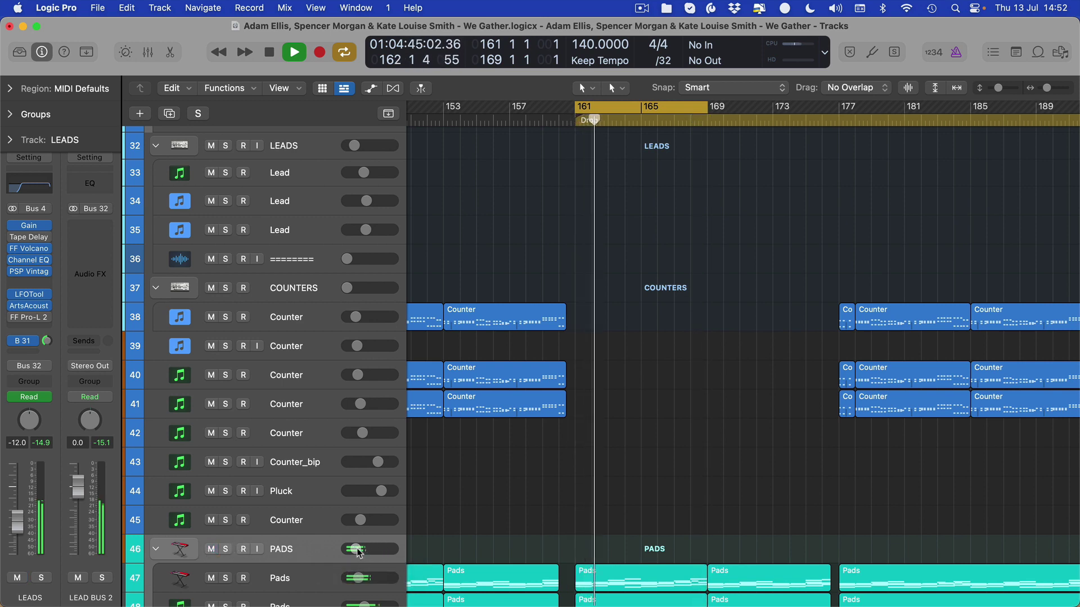
scroll(597, 406, down, 3)
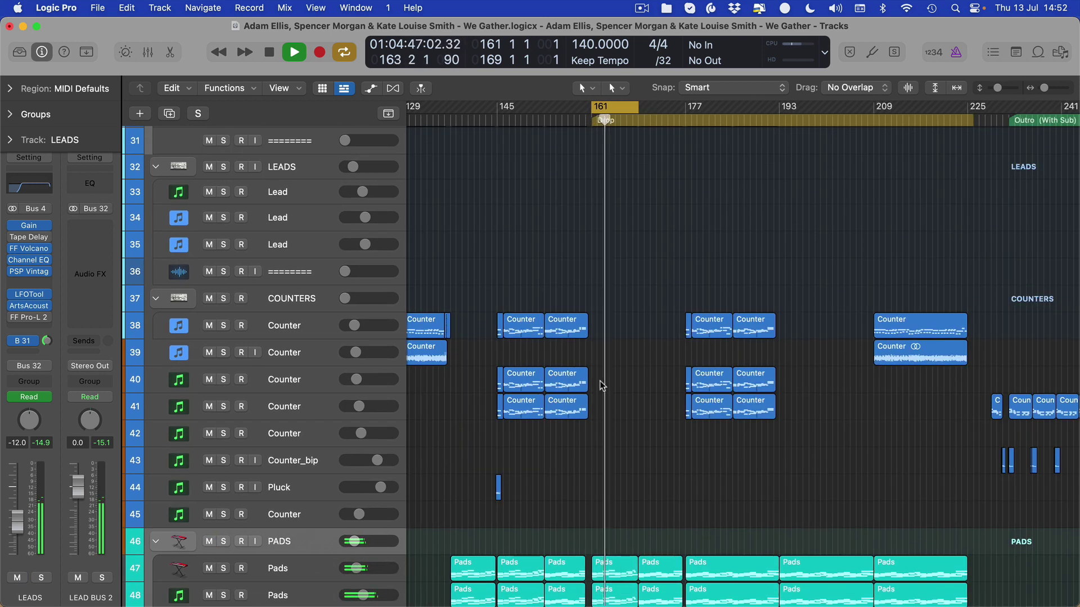
- Stop playback at bar 161, solo the LEADS folder track 27, and zoom into the Drop section
key(space)
scroll(526, 360, up, 8)
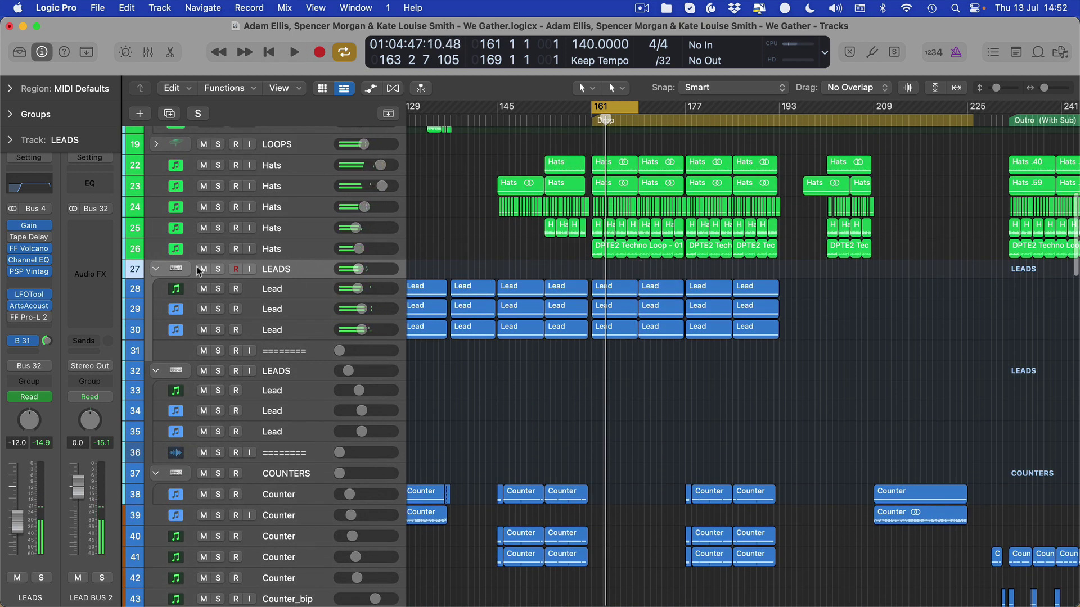
click(218, 269)
key(super+Right)
key(super+Right)
key(super+Right)
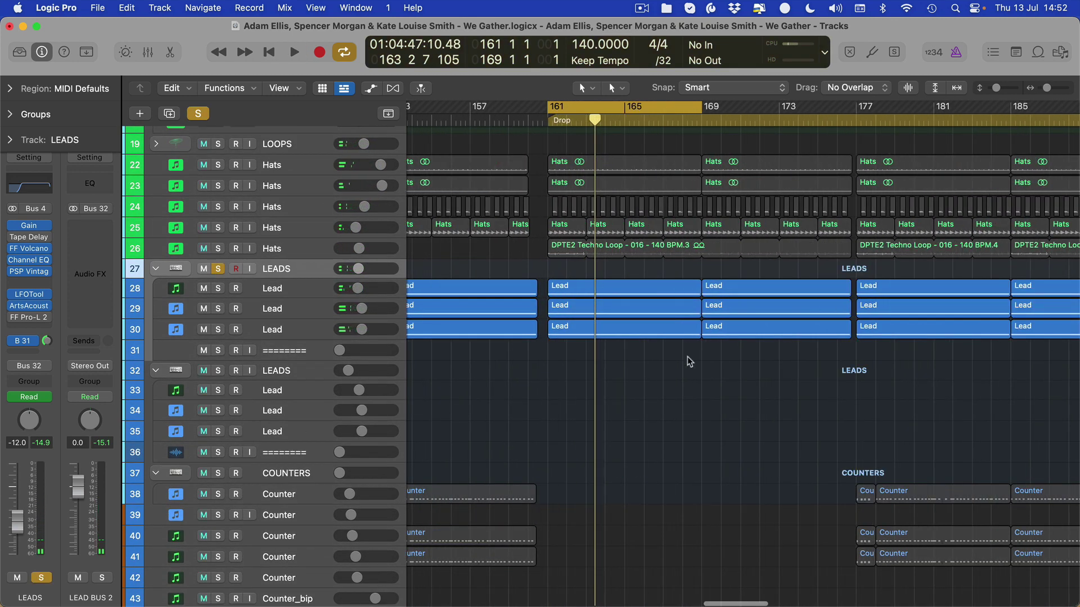
click(642, 8)
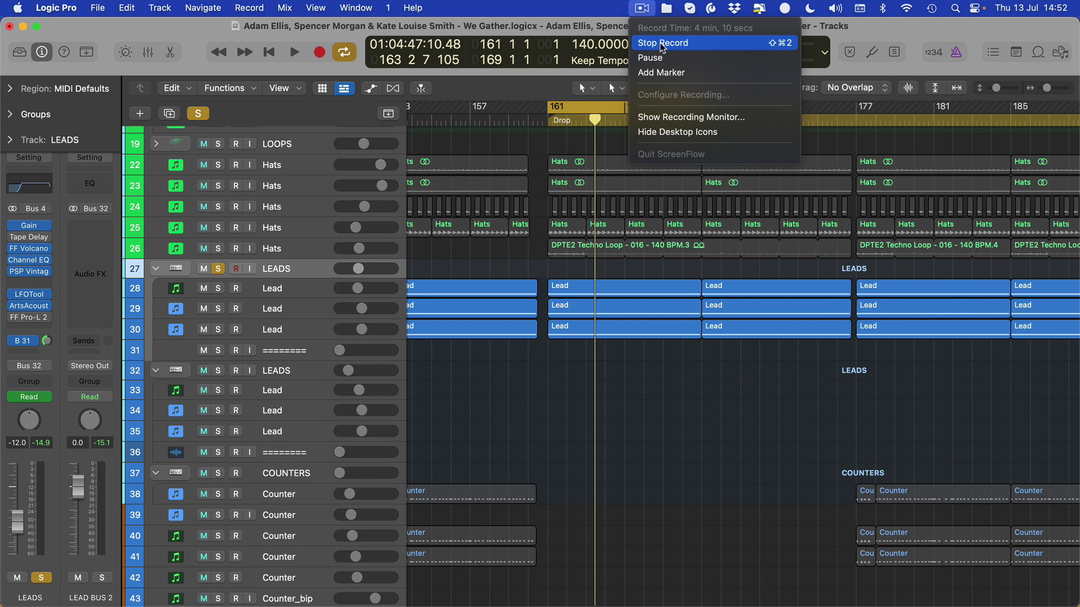
click(662, 47)
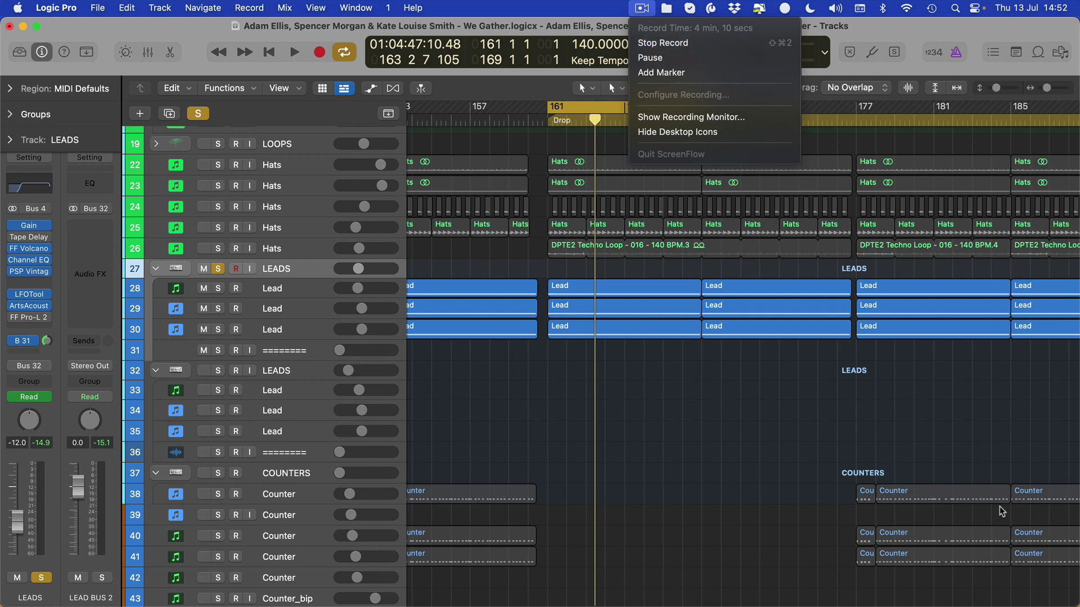
- Check the LOOPS and COUNTERS folders and their automation, then turn global soloing off
click(283, 146)
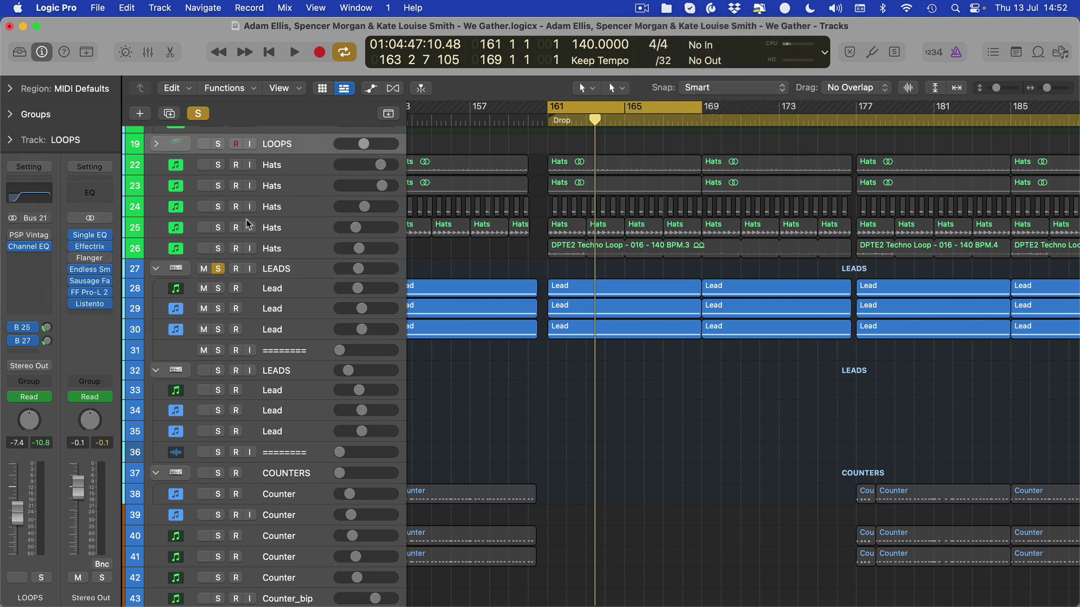
click(283, 476)
key(a)
scroll(579, 374, up, 10)
key(a)
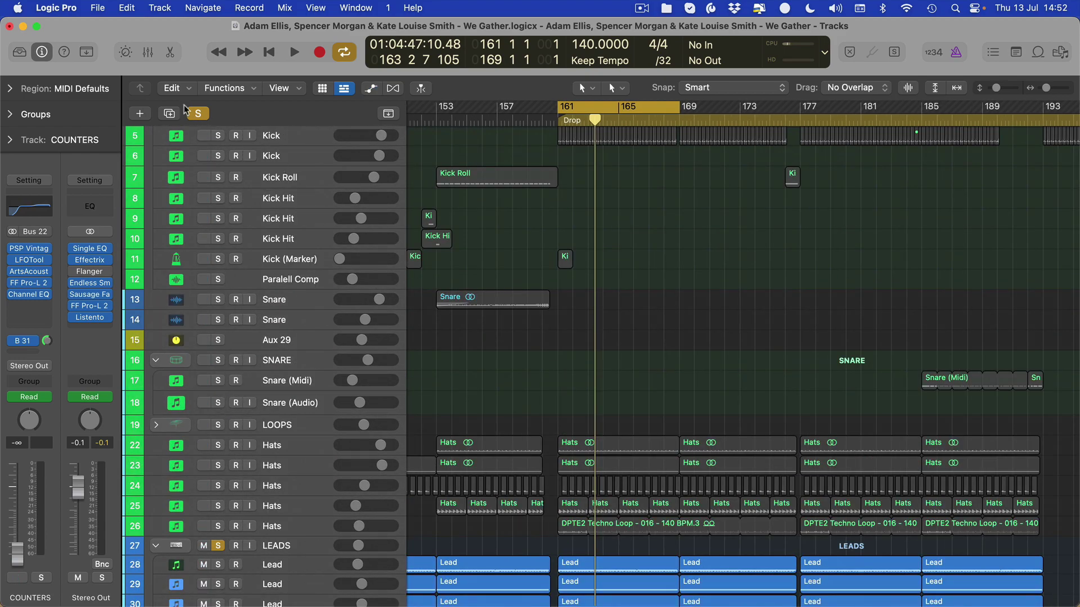
click(197, 115)
- Adjust zoom and track heights to locate and select the Aux 29 track
scroll(591, 319, down, 6)
key(super+Left)
key(super+Up)
key(super+Up)
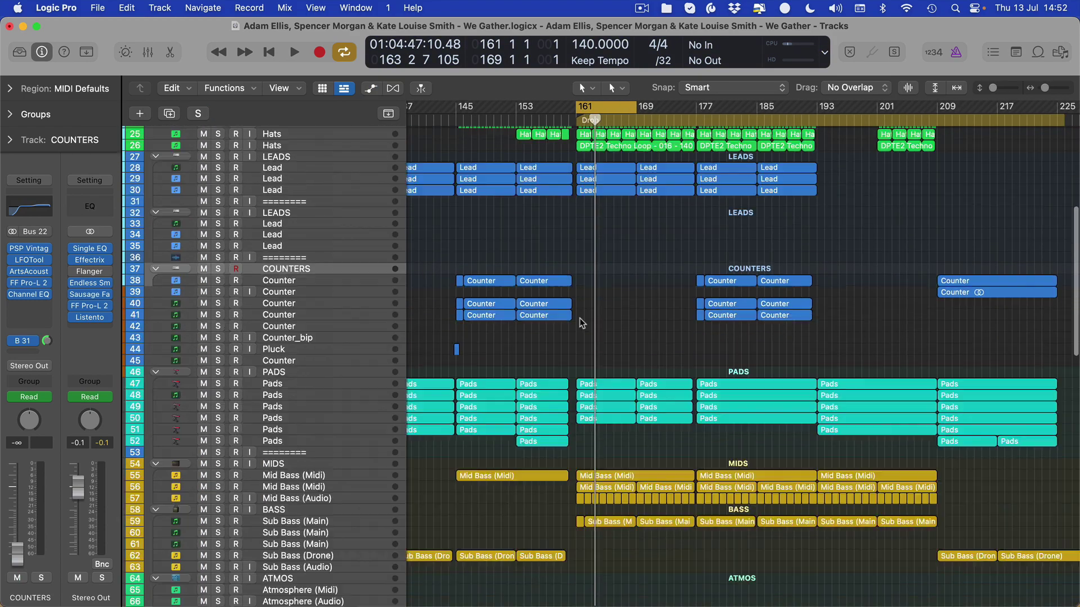
scroll(581, 323, down, 2)
scroll(580, 327, right, 10)
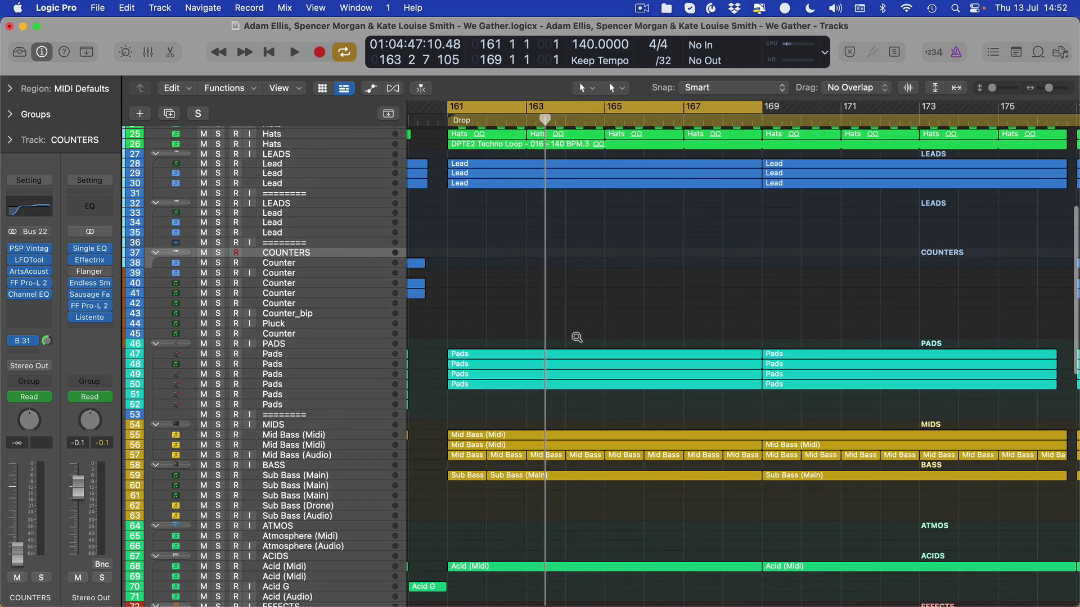
scroll(508, 337, up, 10)
key(super+Down)
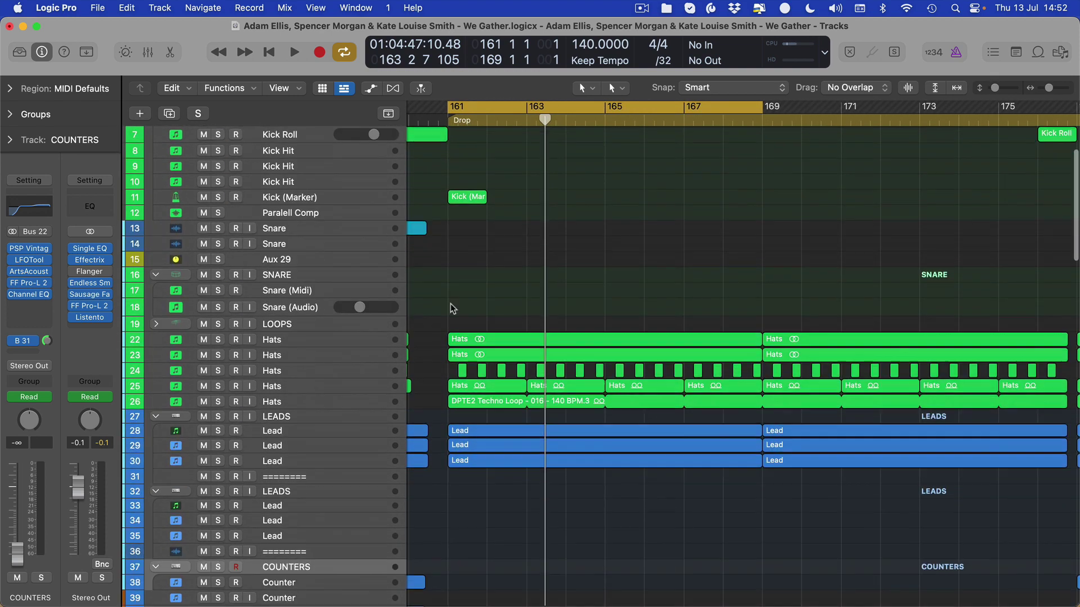
scroll(452, 308, down, 1)
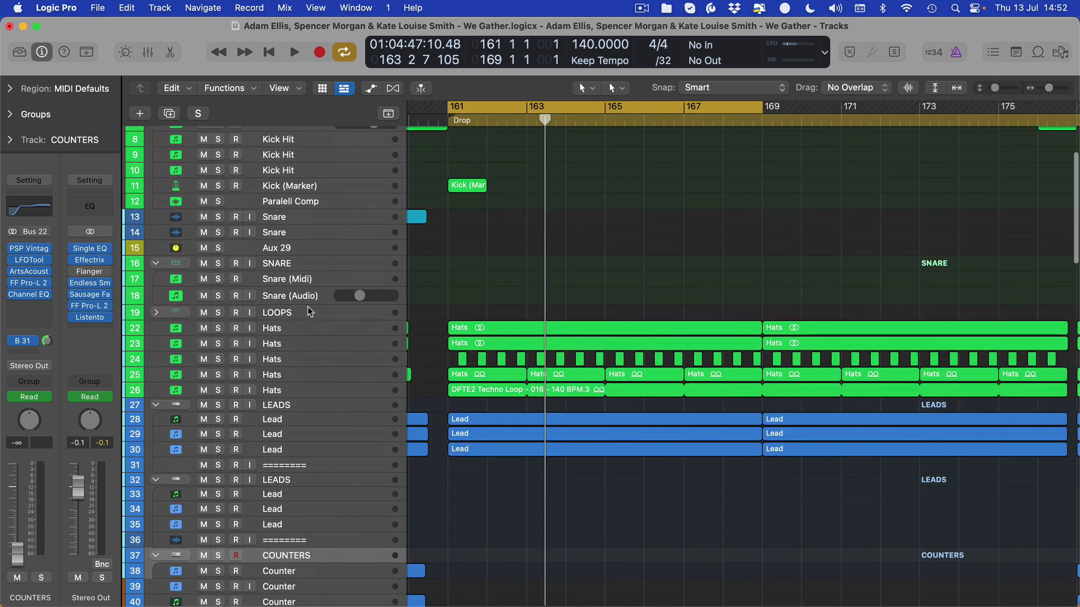
click(298, 250)
scroll(551, 245, left, 10)
key(super+Down)
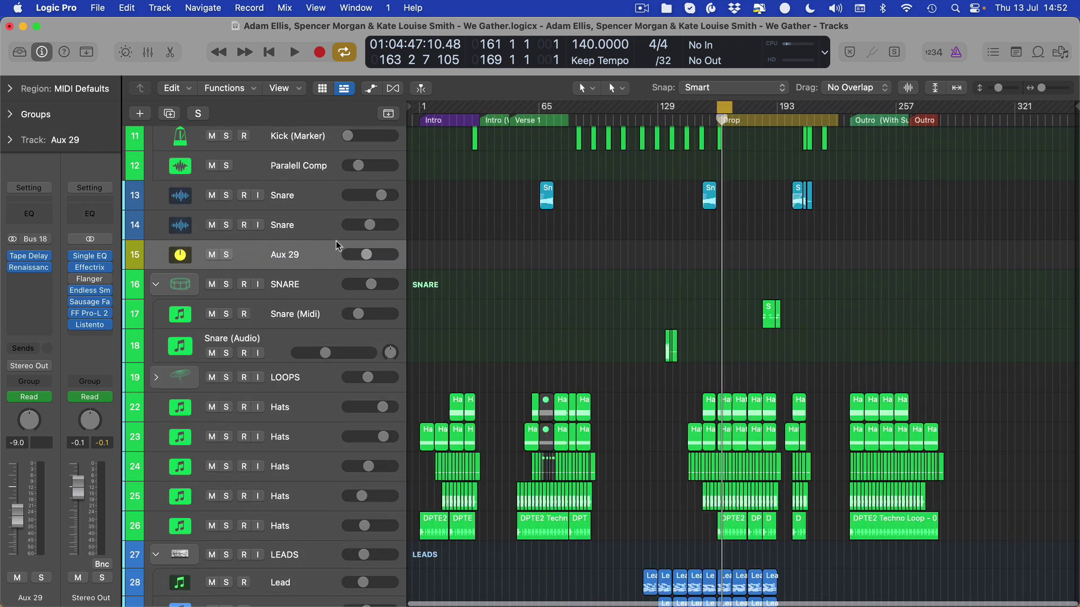
- Rename the Aux 29 track to "----"
double_click(299, 252)
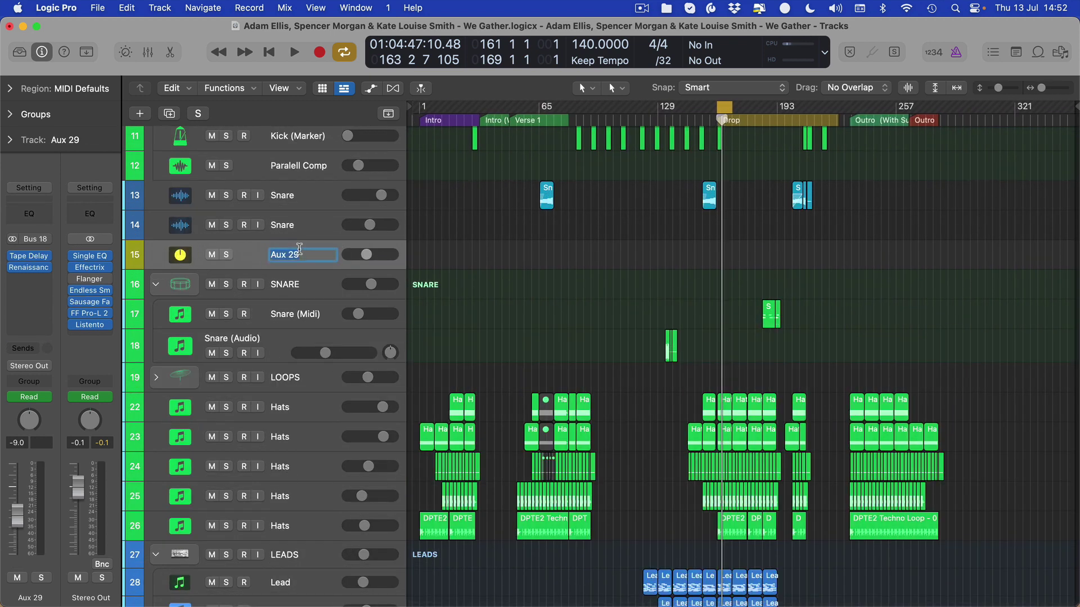
text(----)
key(Return)
- Collapse the SNARE folder, briefly check the LOOPS folder contents, and zoom in around the playhead
scroll(444, 305, down, 5)
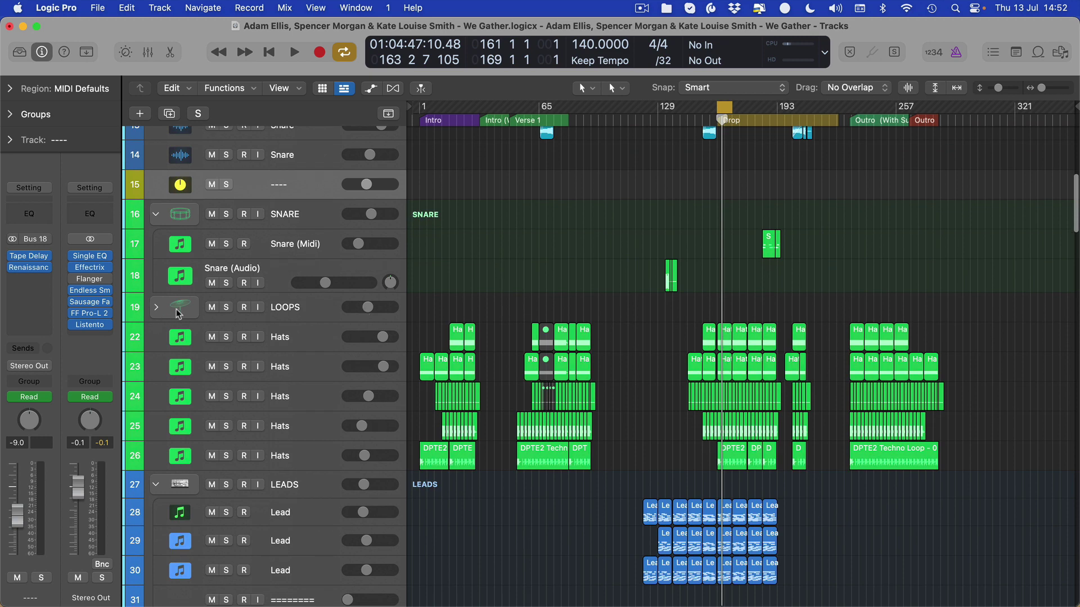
click(157, 214)
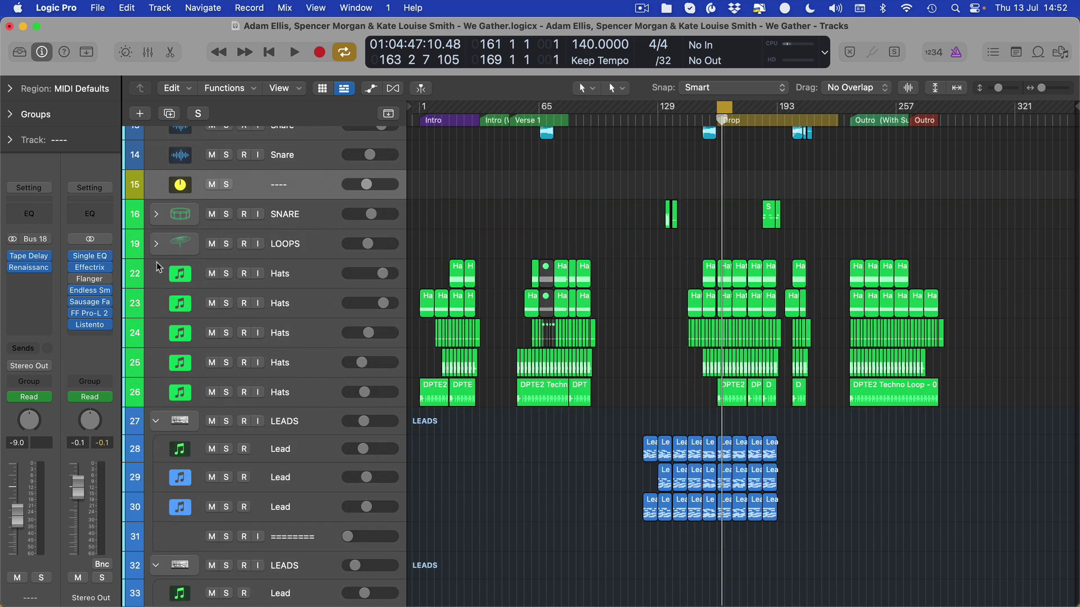
click(157, 244)
click(156, 243)
scroll(568, 307, up, 6)
key(super+Right)
key(super+Right)
key(super+Right)
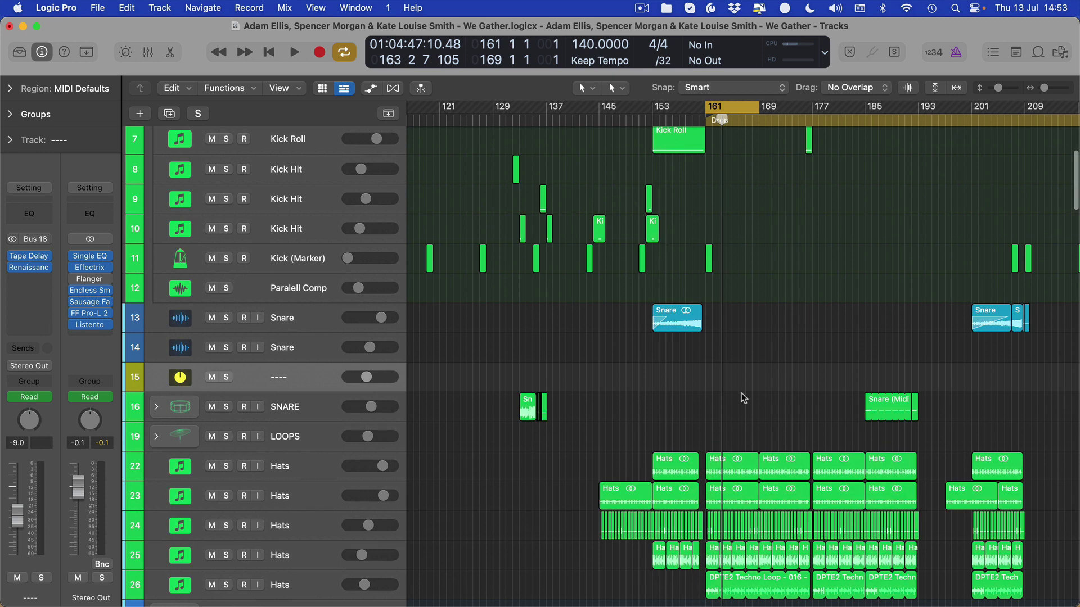
- Open the Note Pad on its Track notes and start editing them
key(f)
click(993, 52)
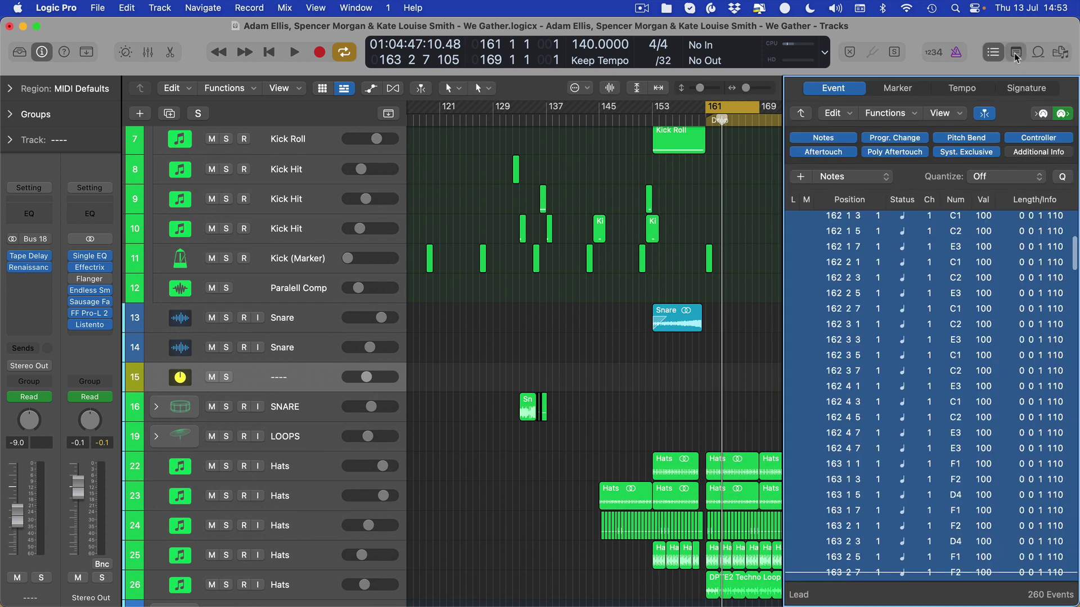
click(1015, 53)
click(951, 90)
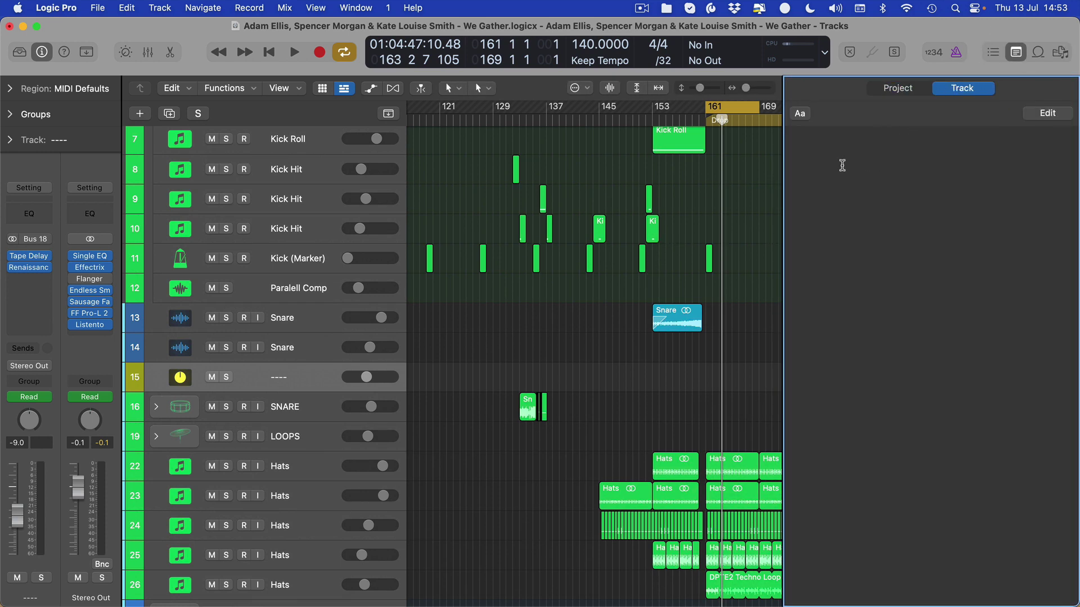
click(839, 166)
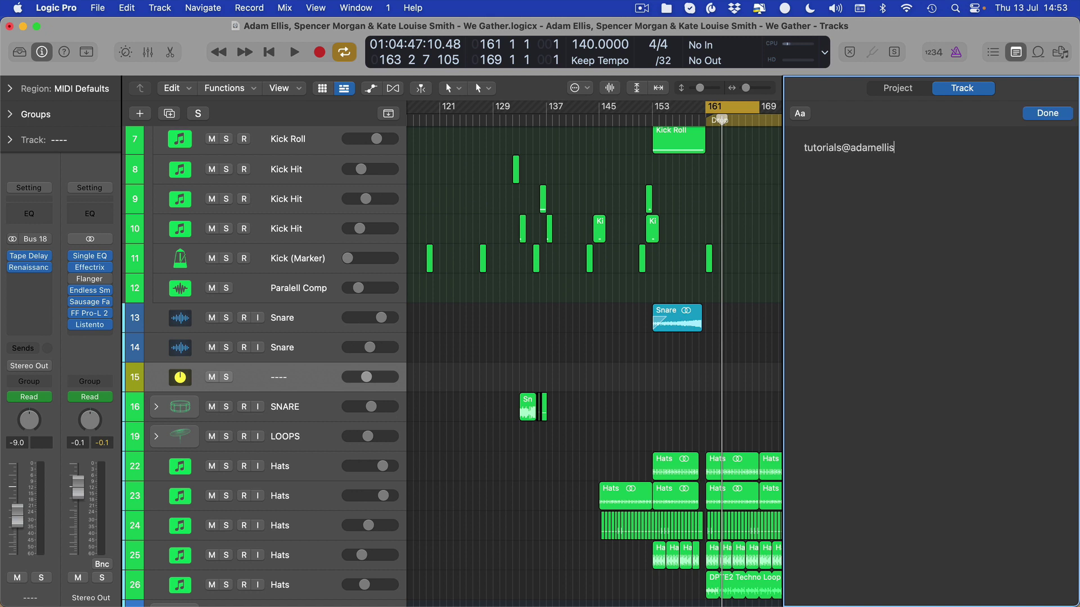
- Enter the contact e-mail address in the Track notes, removing stray characters, and return to the tracks
text(bp)
key(BackSpace)
key(BackSpace)
click(702, 194)
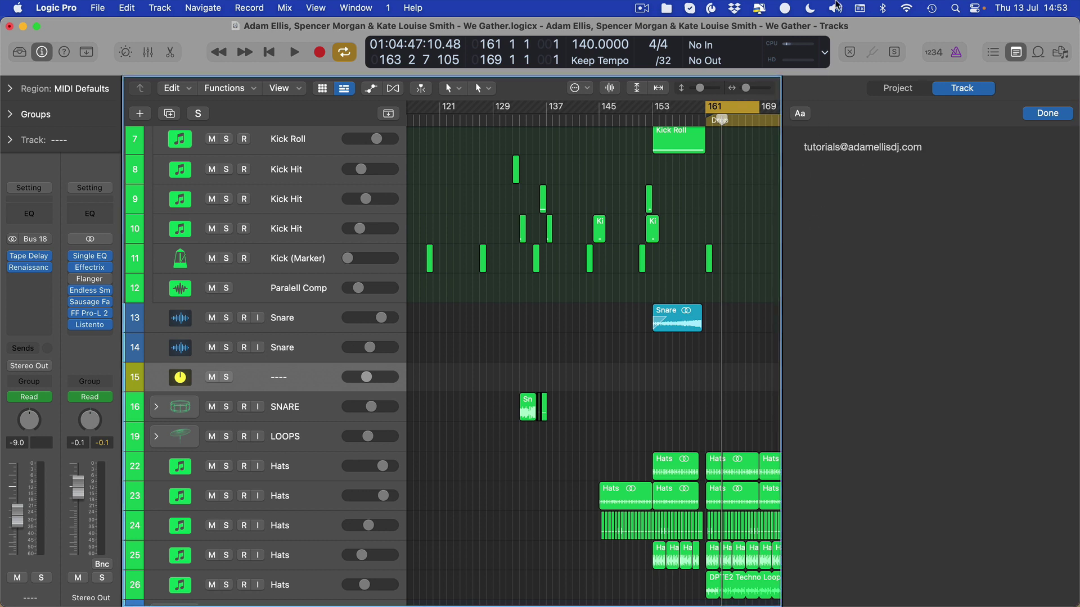
click(642, 8)
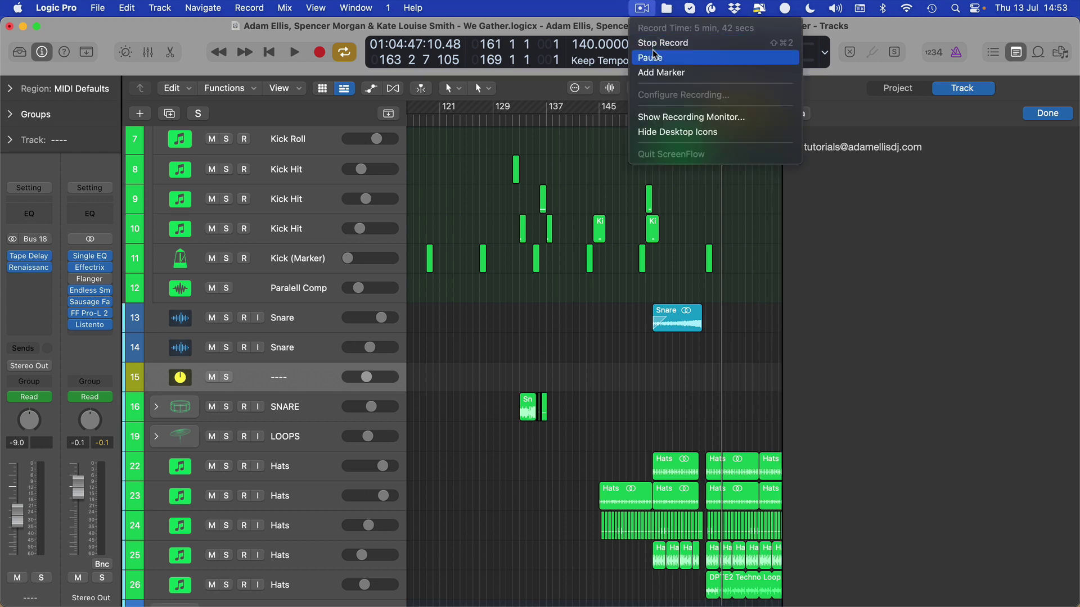